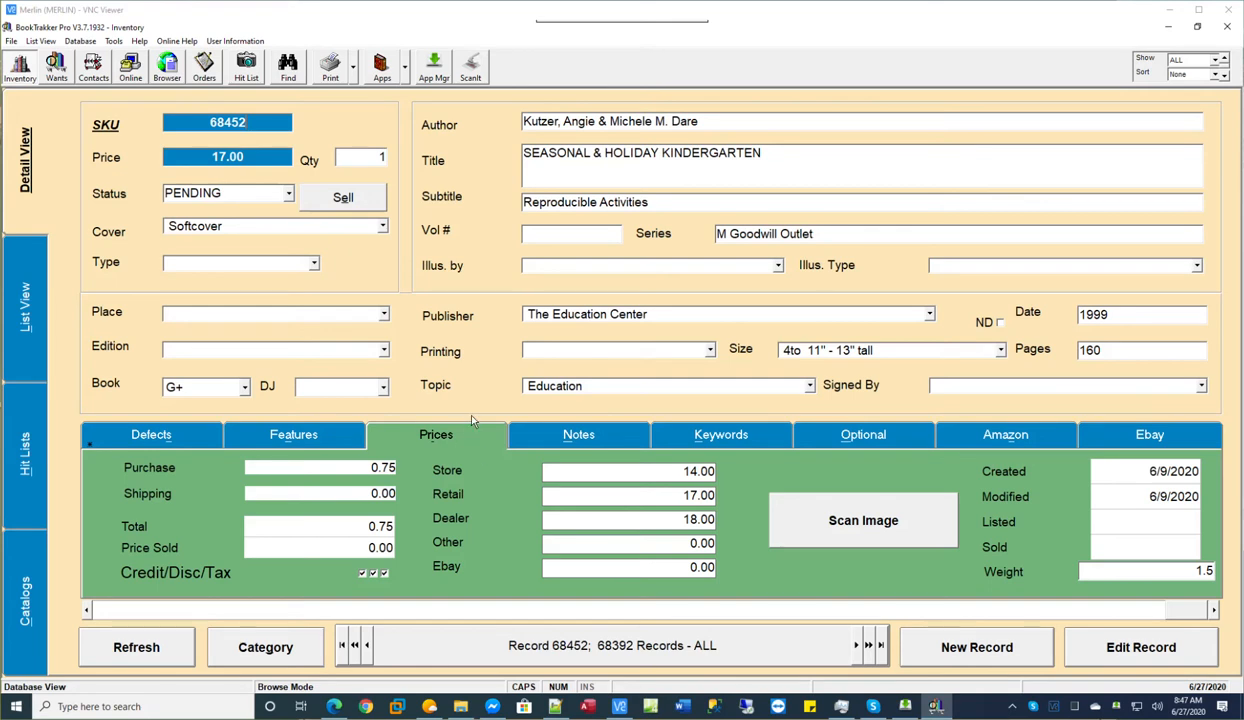
# Create a new hit list named Temporary List
pyautogui.click(28, 450)
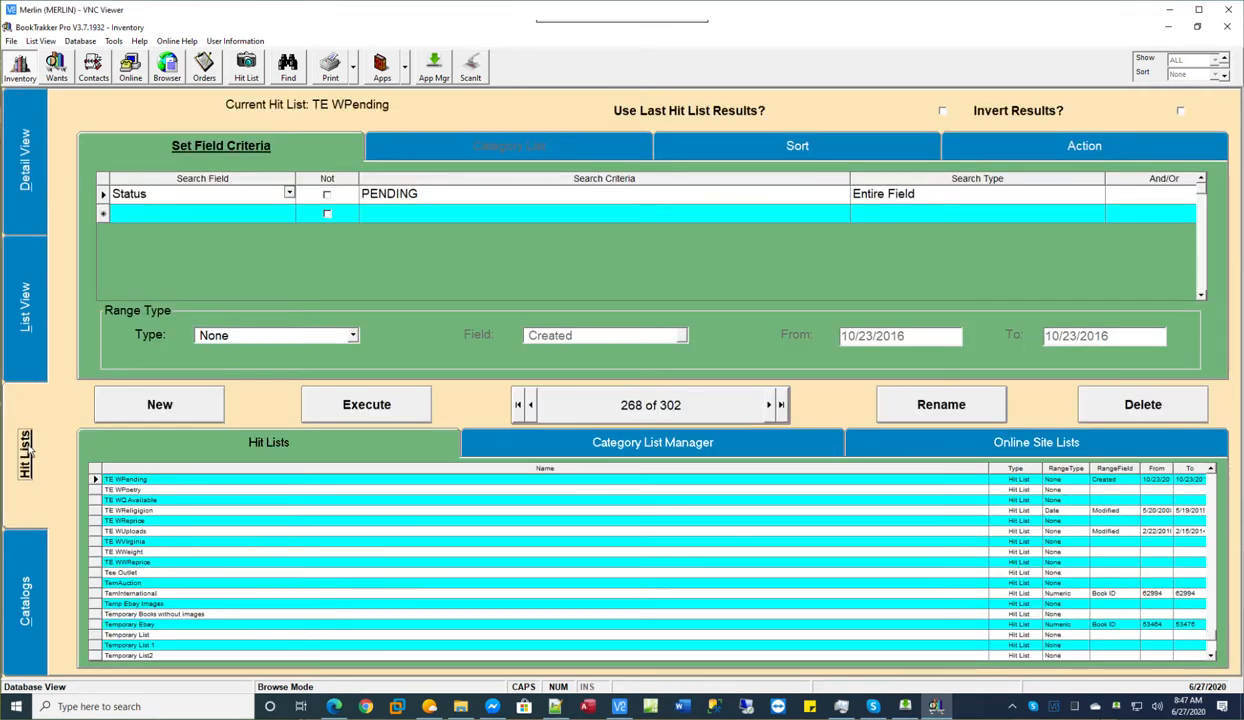
pyautogui.click(166, 406)
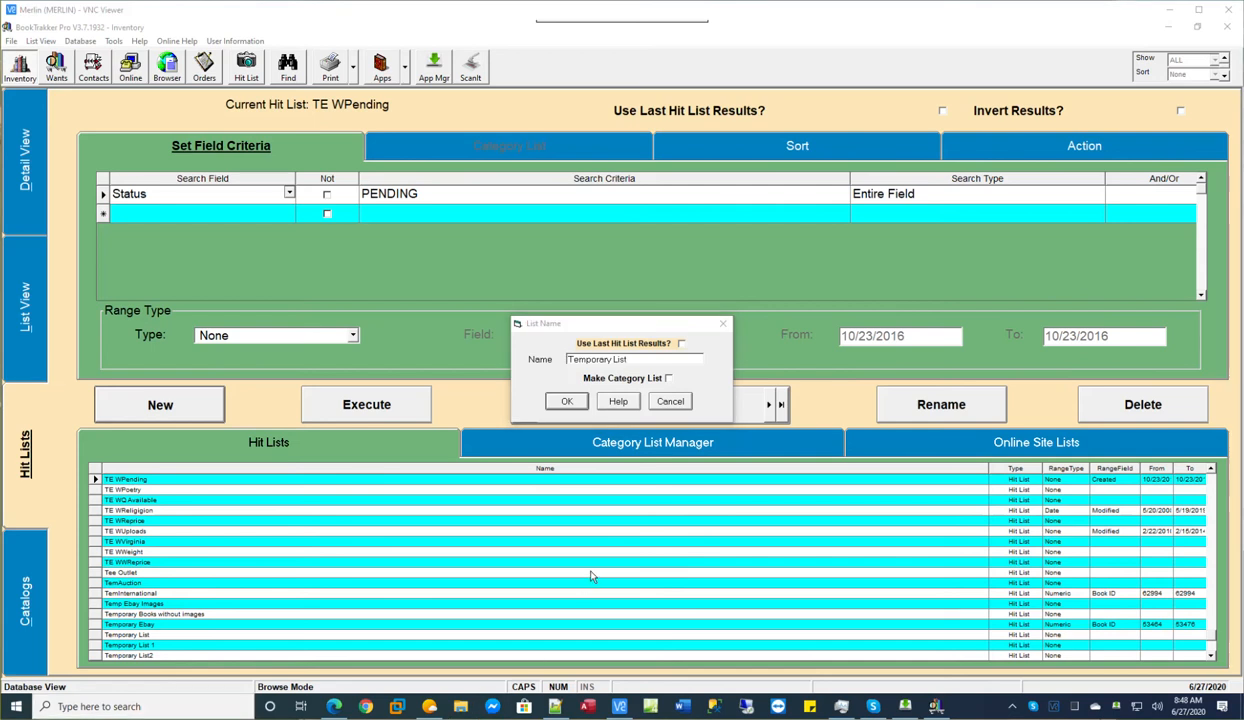
pyautogui.click(566, 402)
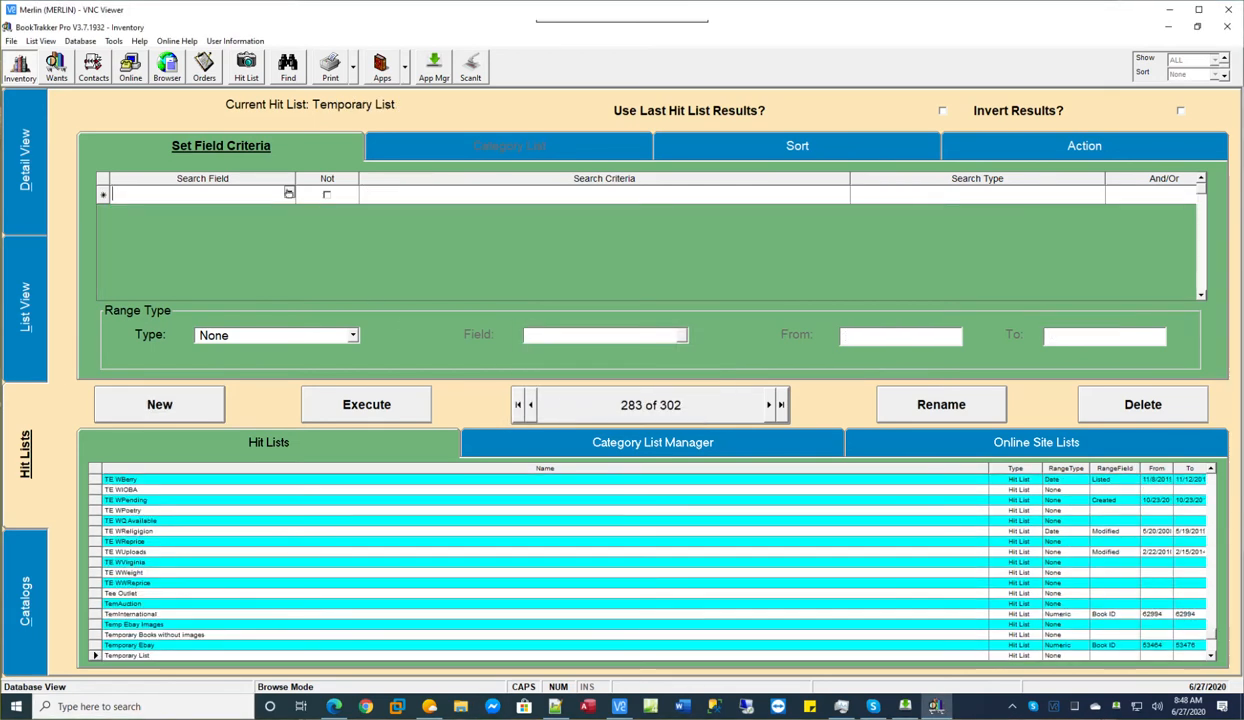
# Set the hit list's criterion to Status PENDING and run the list
pyautogui.click(288, 192)
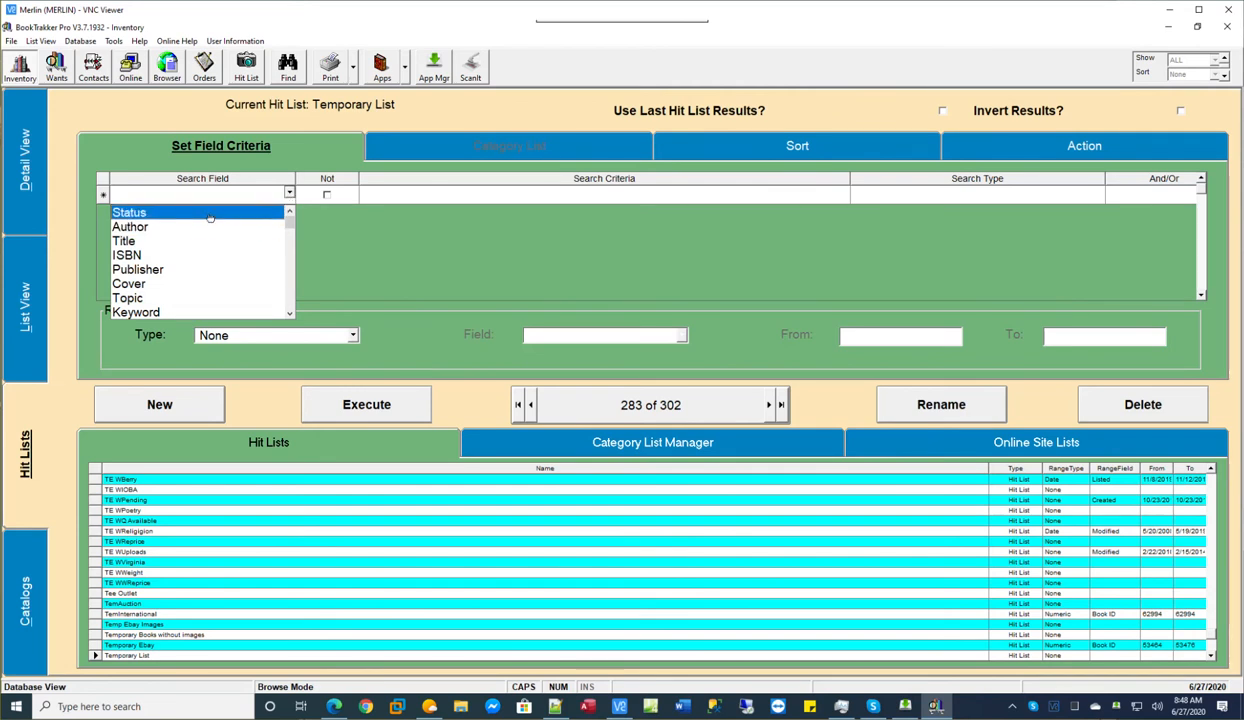
pyautogui.click(210, 213)
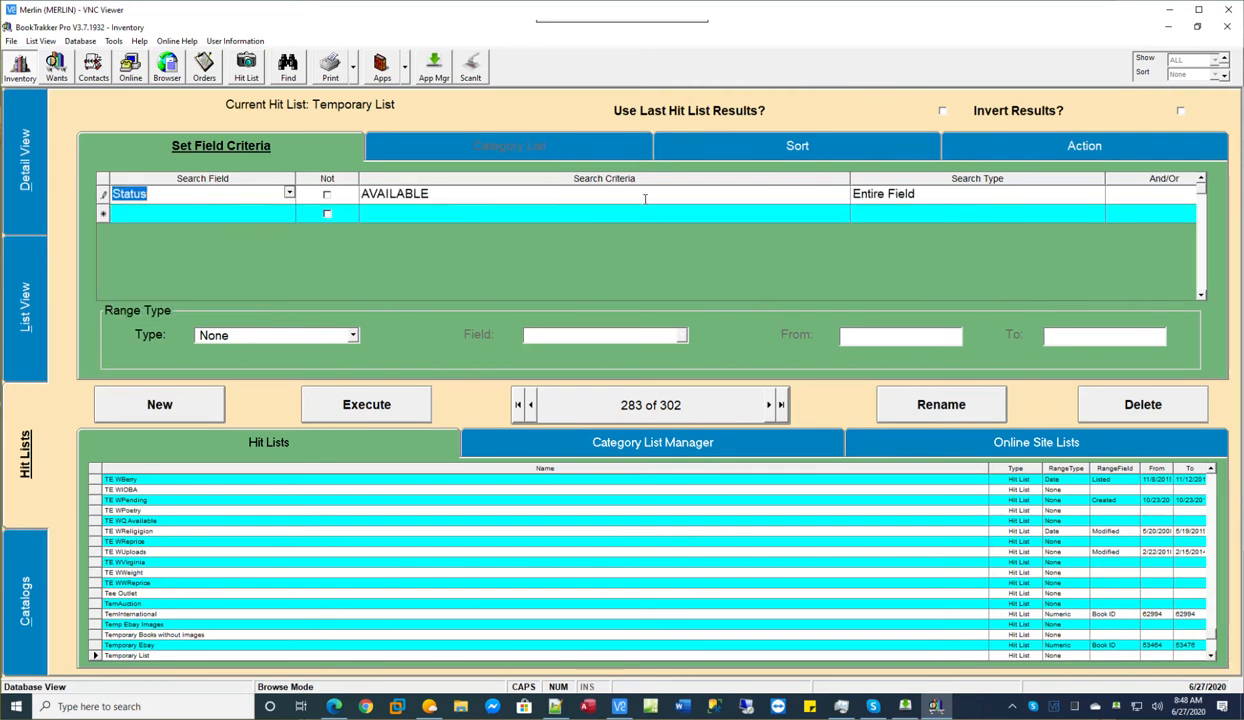
pyautogui.click(818, 192)
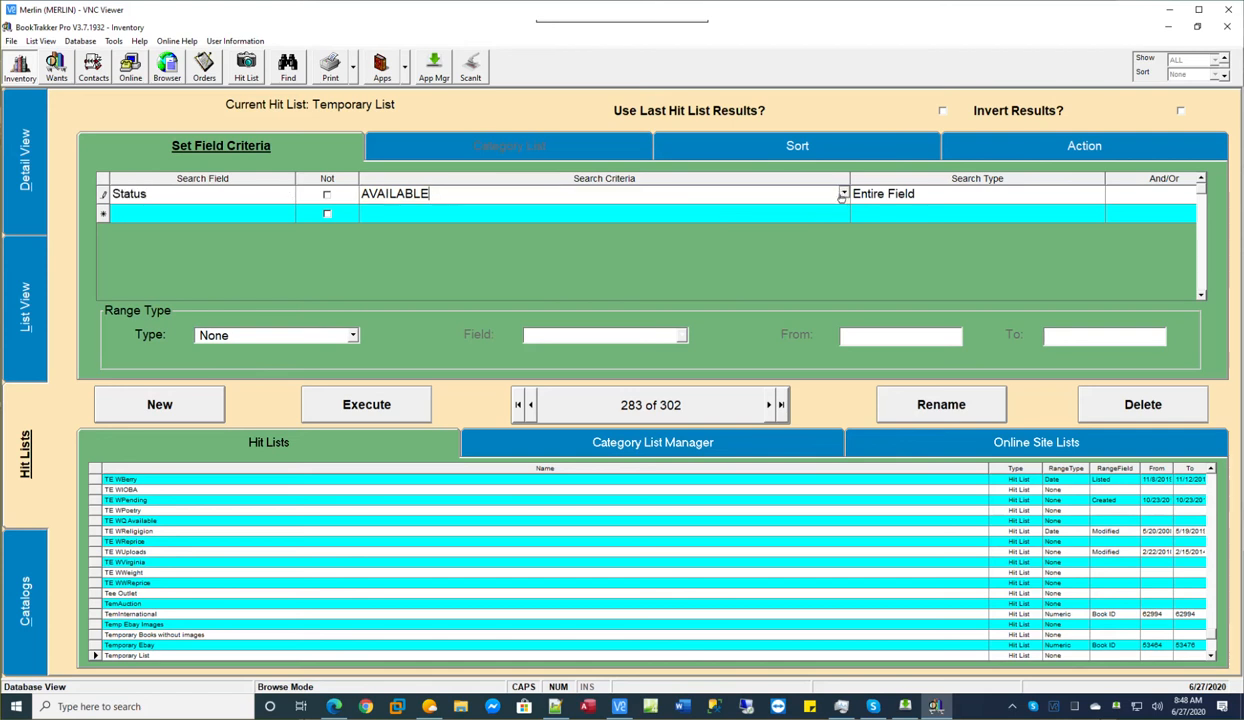
pyautogui.click(844, 194)
pyautogui.scroll(-1, 557, 296)
pyautogui.scroll(-2, 557, 296)
pyautogui.click(470, 297)
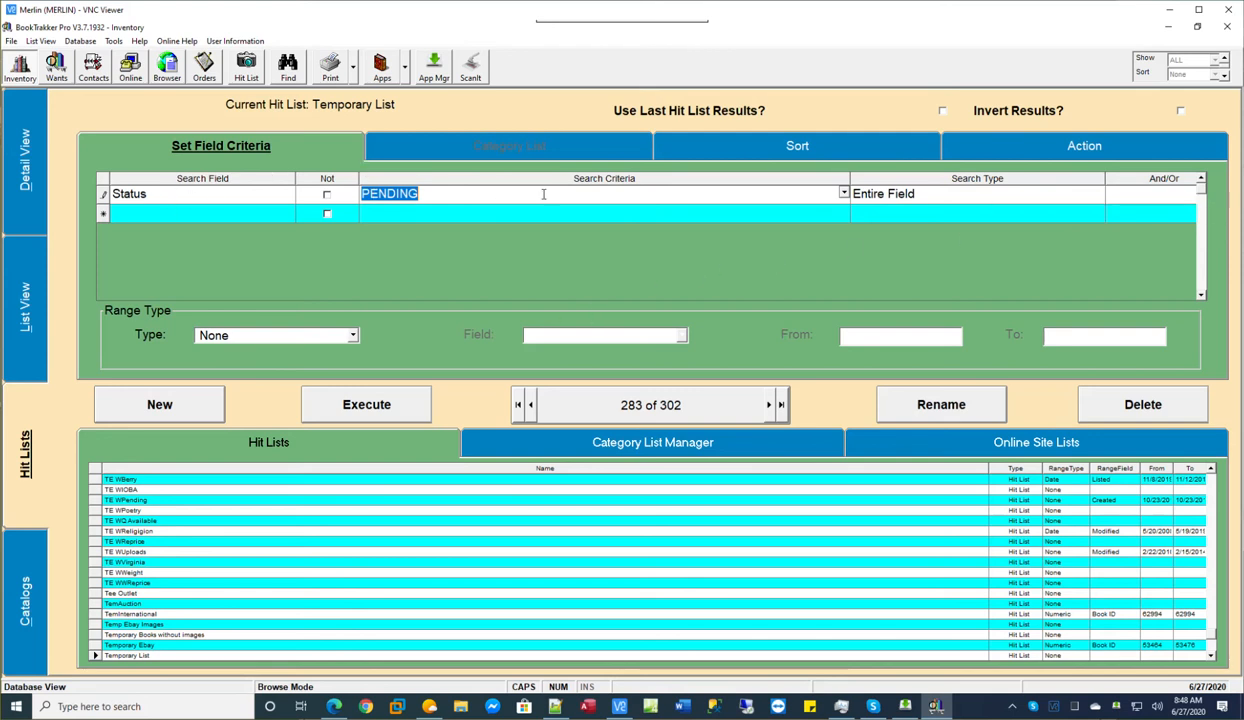
pyautogui.click(370, 405)
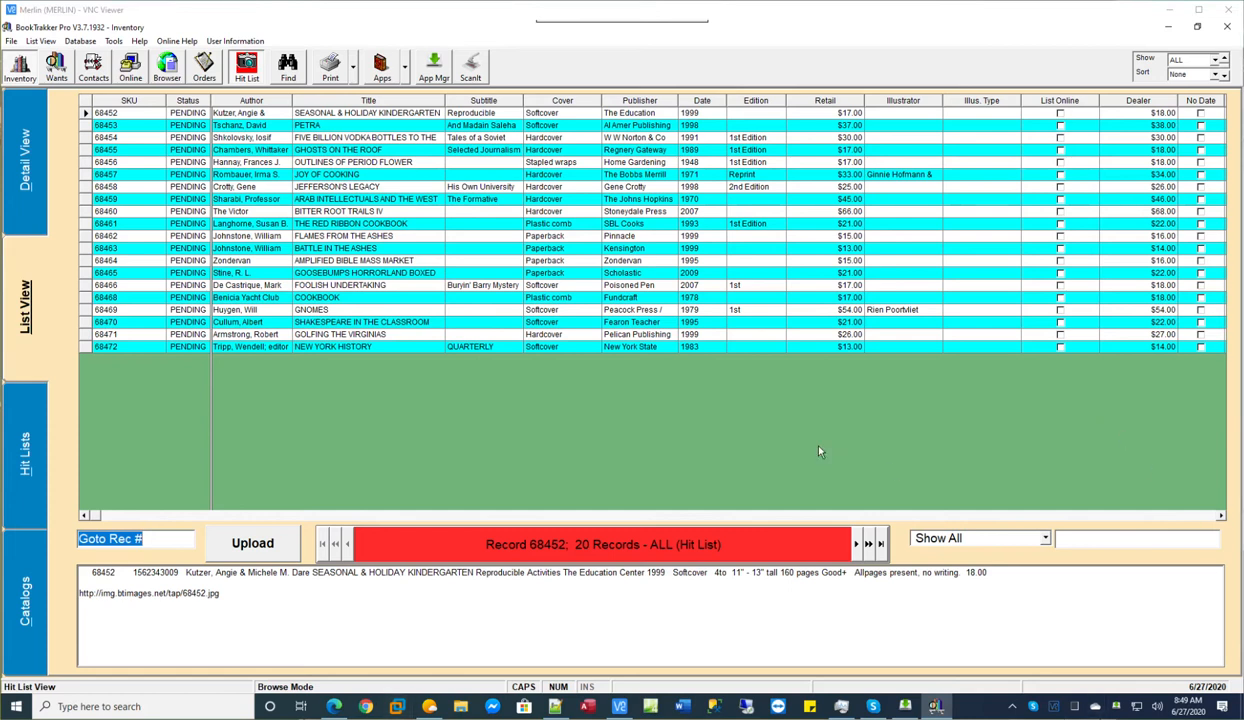
# View the last hit list record in detail, then switch between the hit list and the full inventory, ending on the full inventory
pyautogui.click(28, 180)
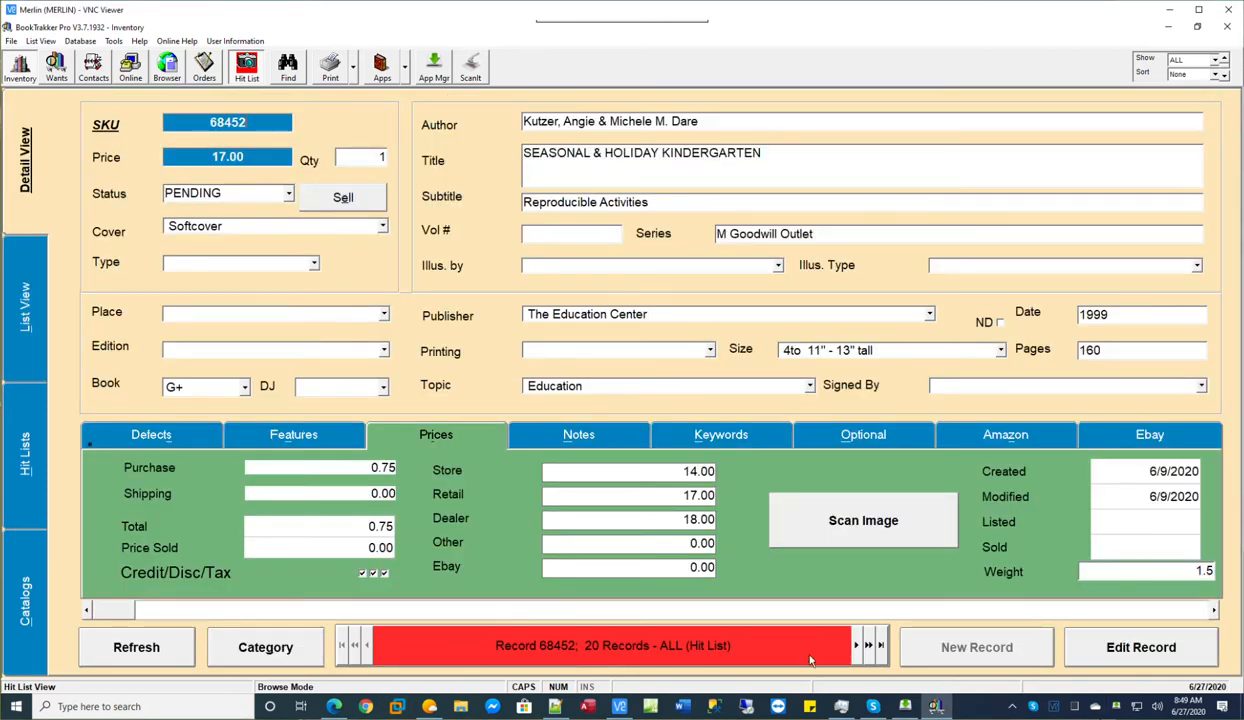
pyautogui.click(868, 647)
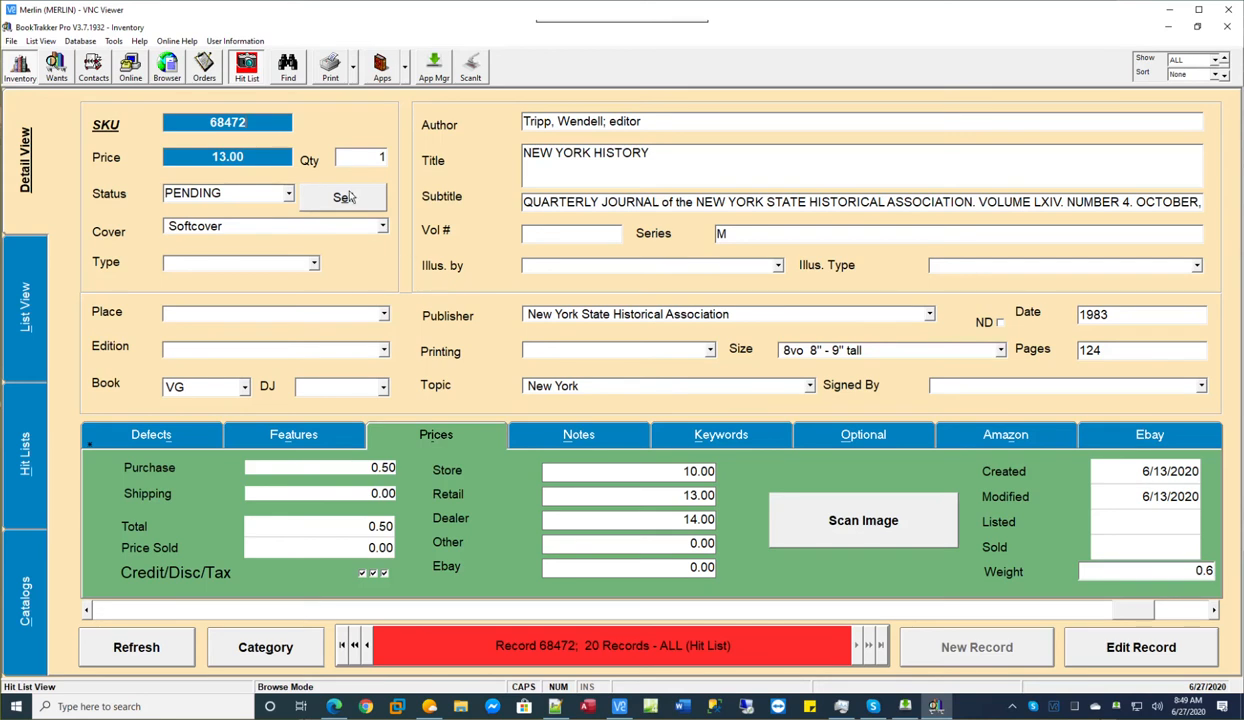
pyautogui.click(242, 69)
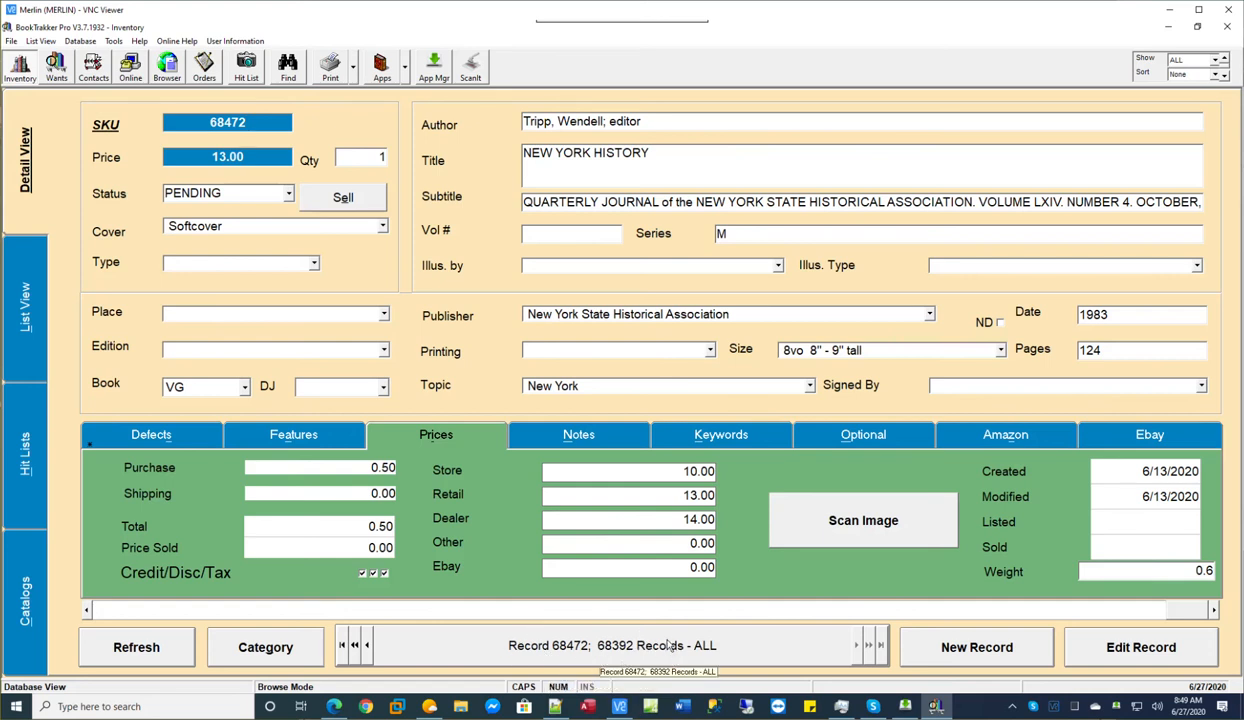
pyautogui.click(246, 68)
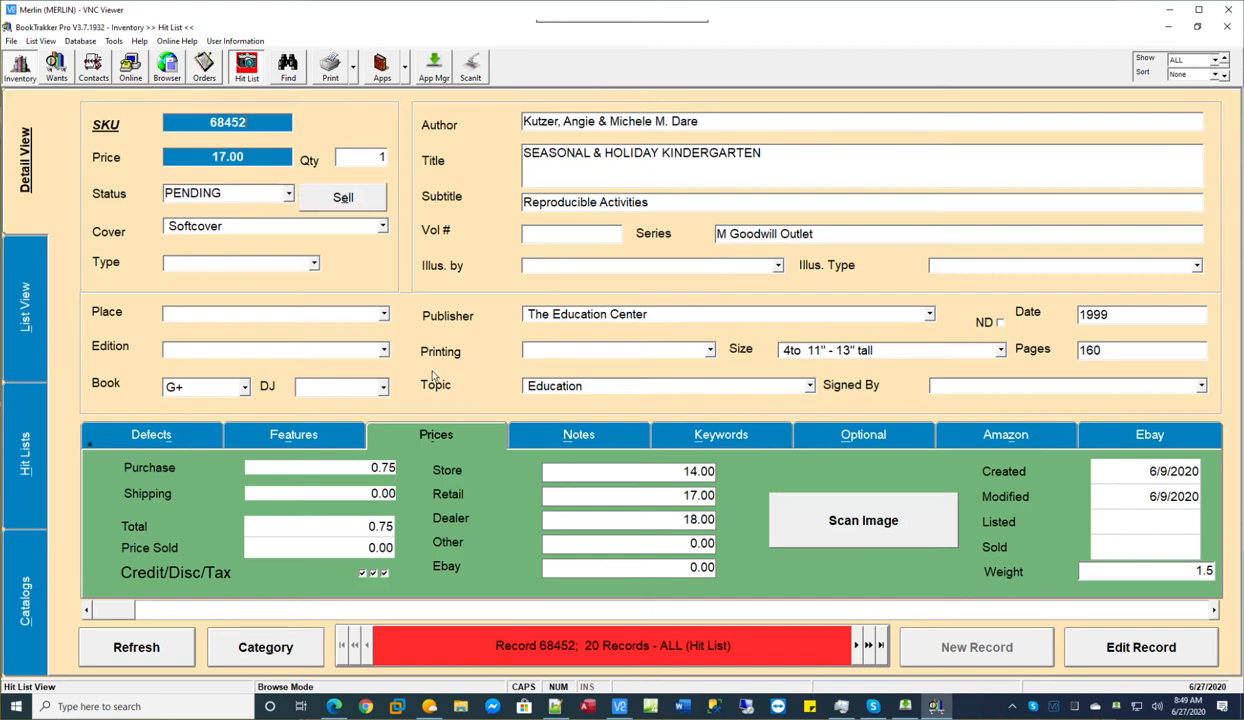
pyautogui.click(249, 70)
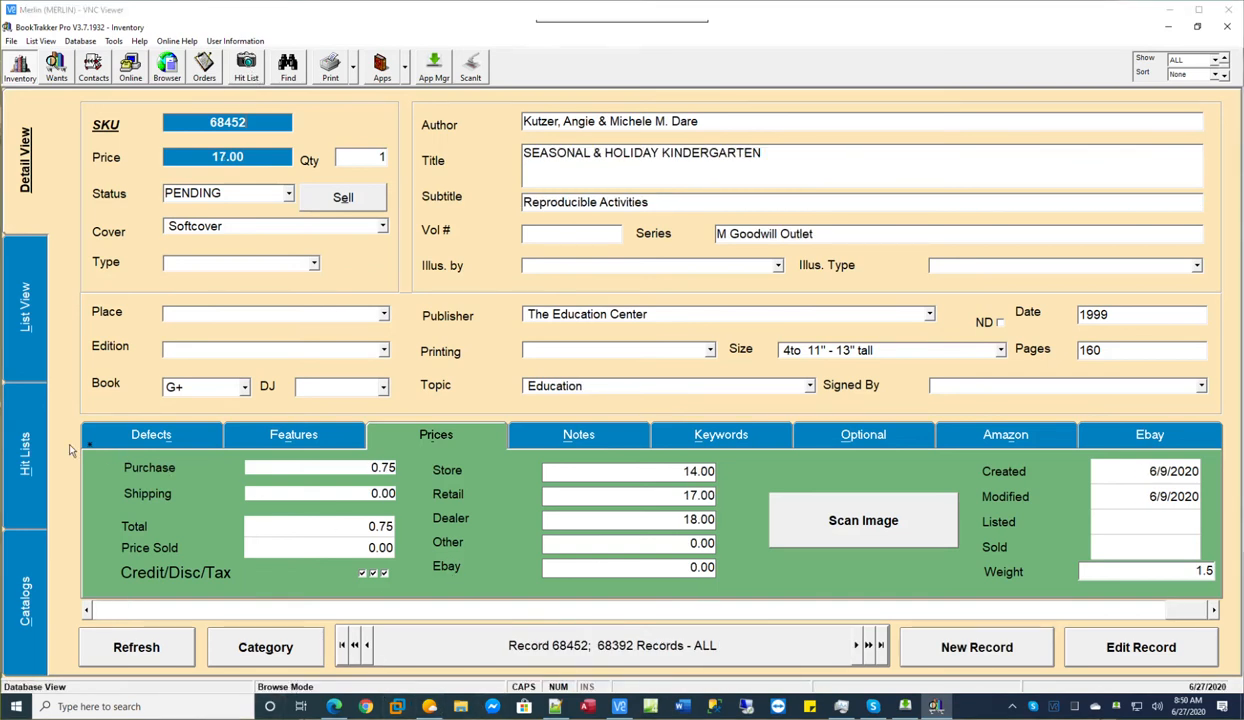
# Sort Temporary List by Title in ascending order and run the list again
pyautogui.click(28, 445)
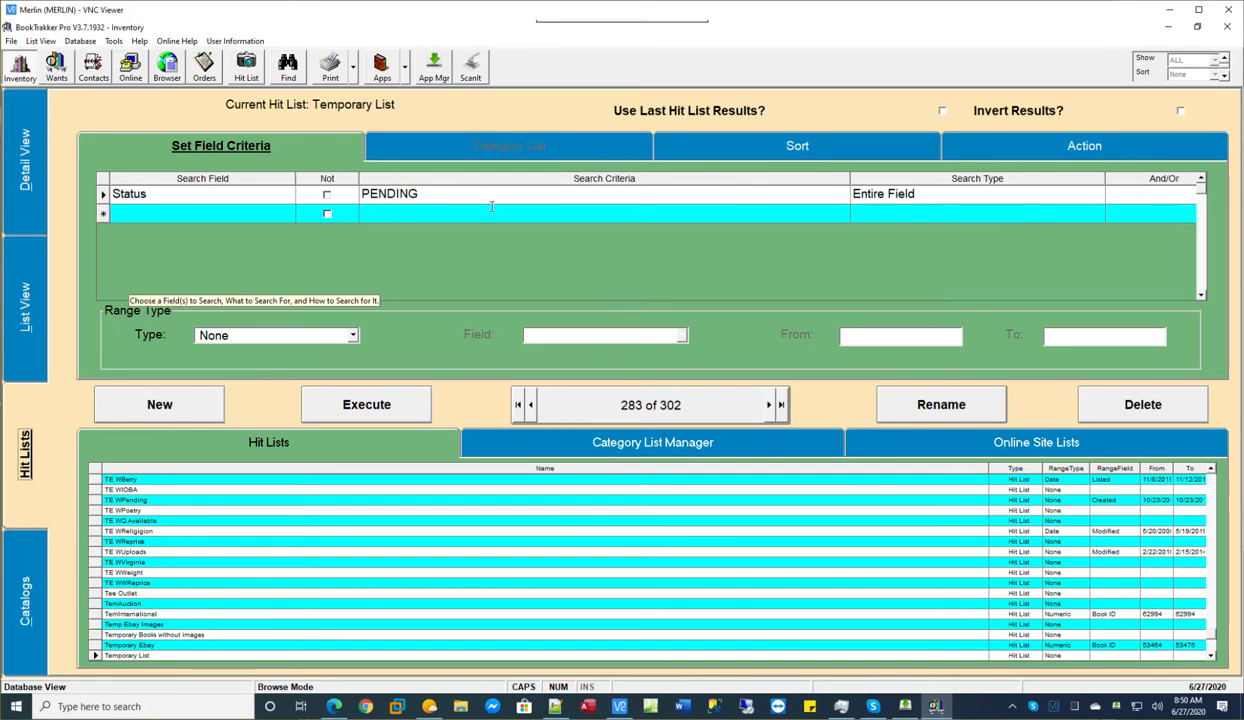
pyautogui.click(726, 148)
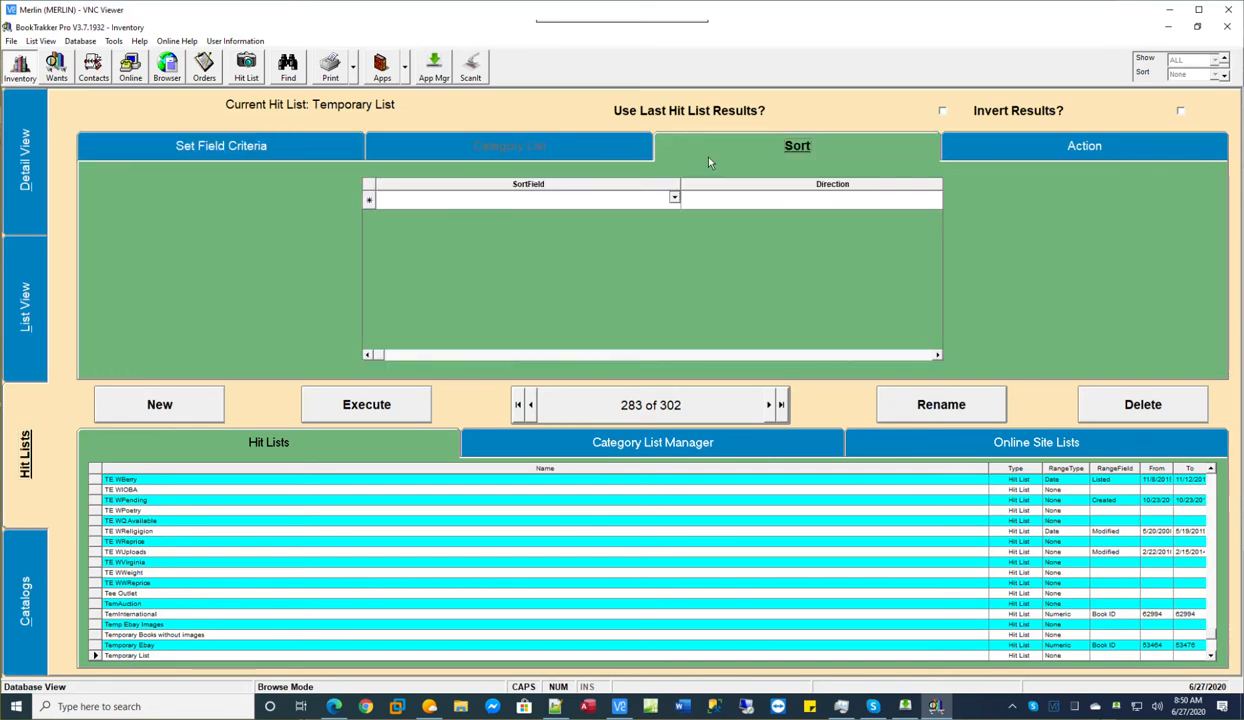
pyautogui.click(675, 199)
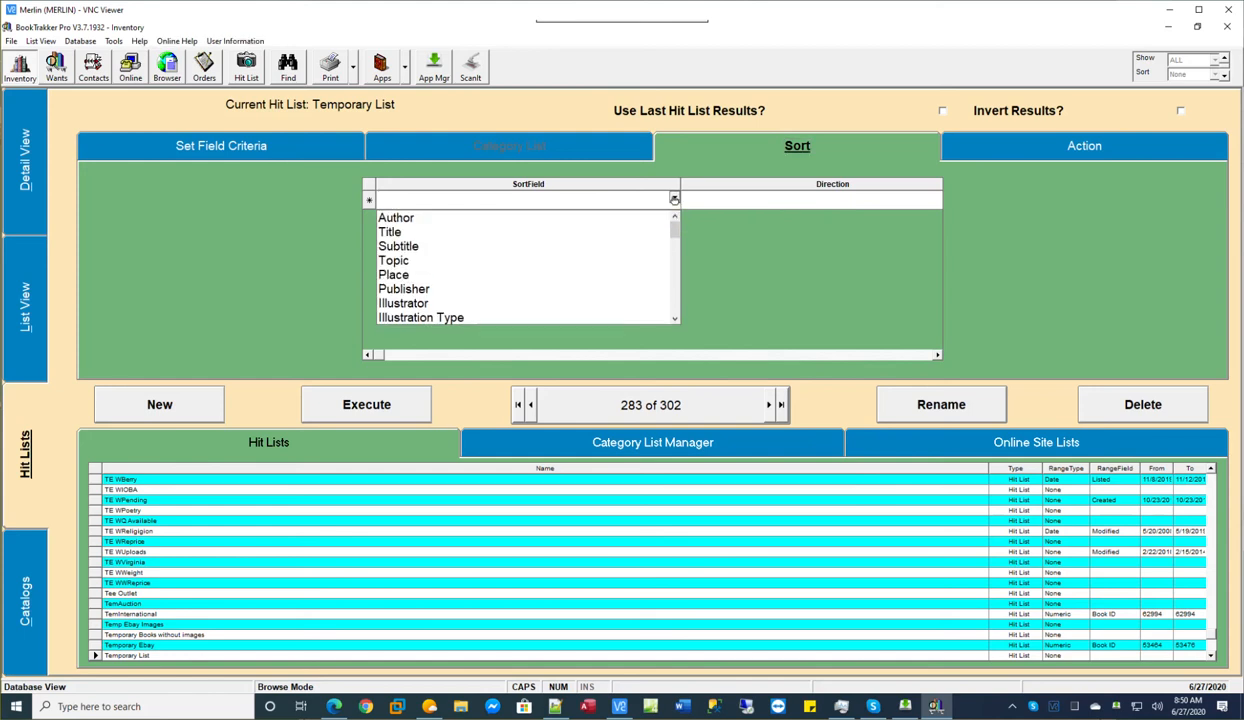
pyautogui.click(481, 240)
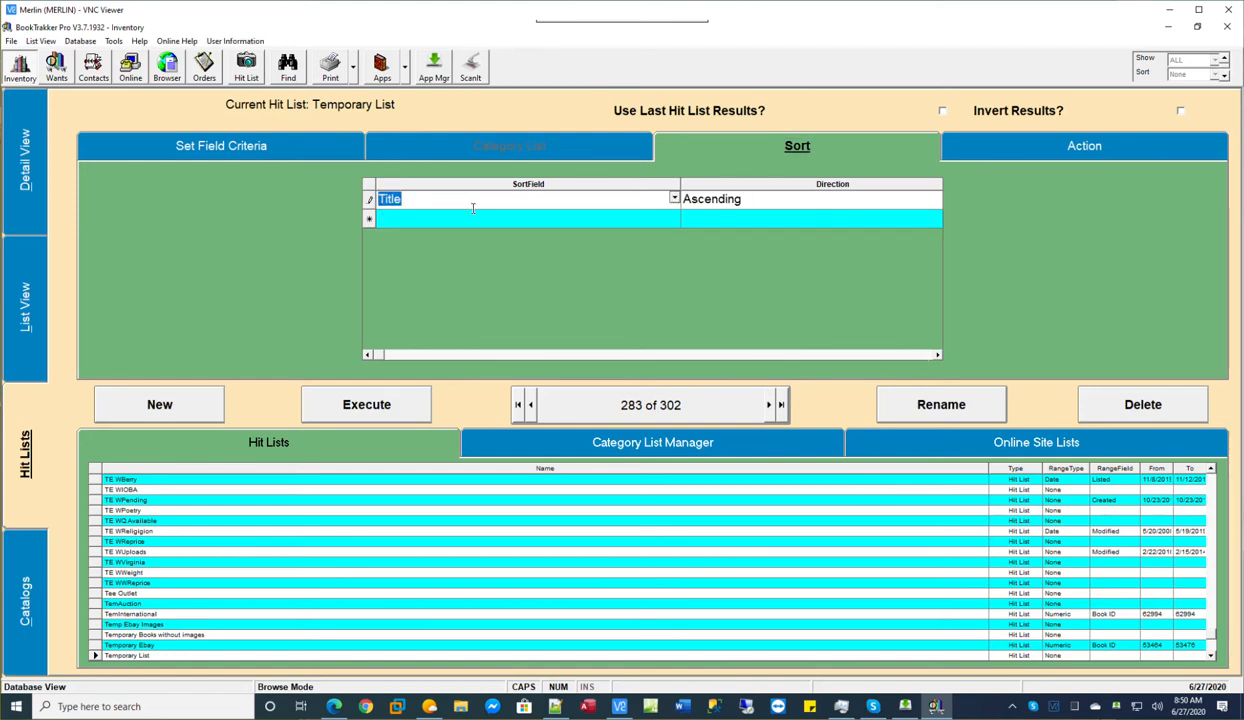
pyautogui.click(412, 405)
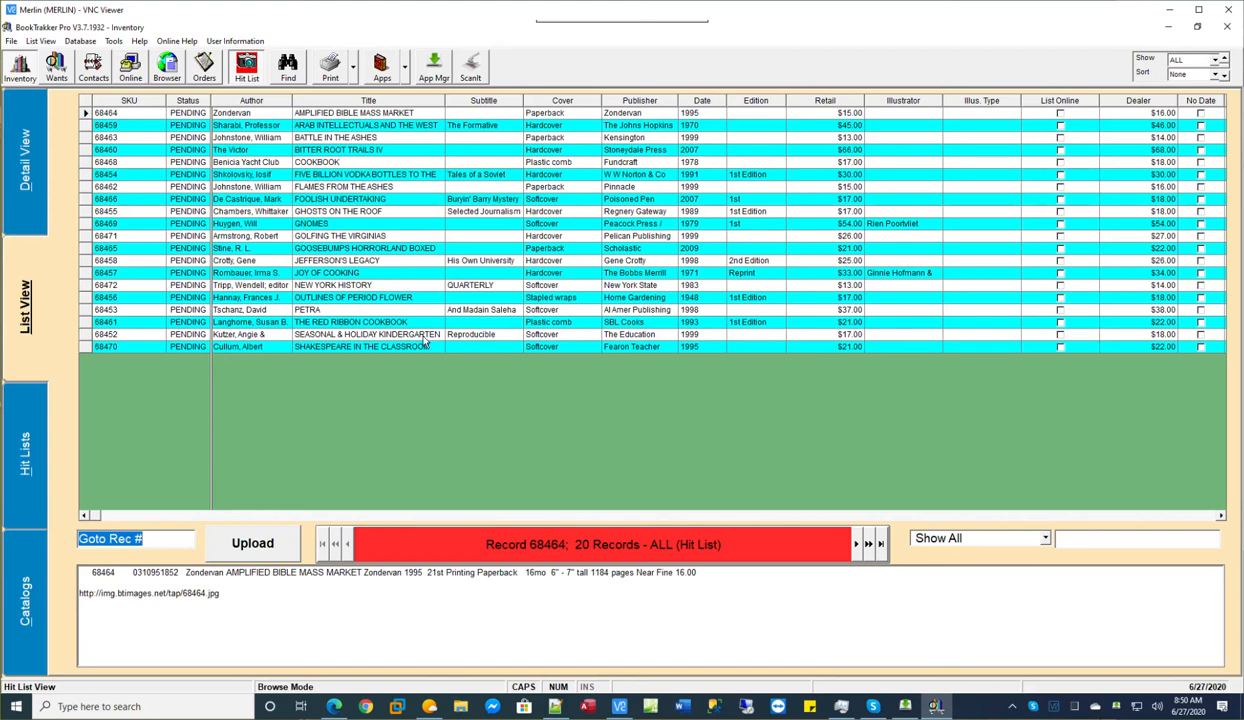
# Set an Add action that adds 2 to the Store price and run it on the hit list's records
pyautogui.click(14, 433)
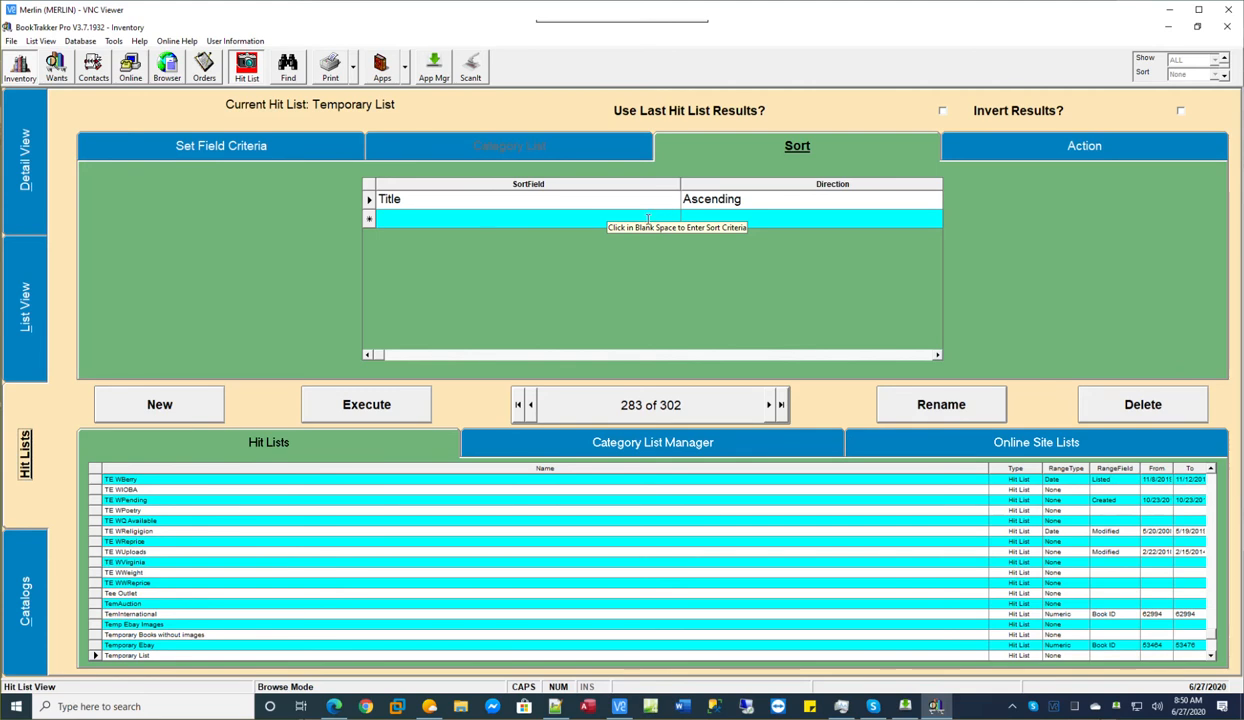
pyautogui.click(222, 150)
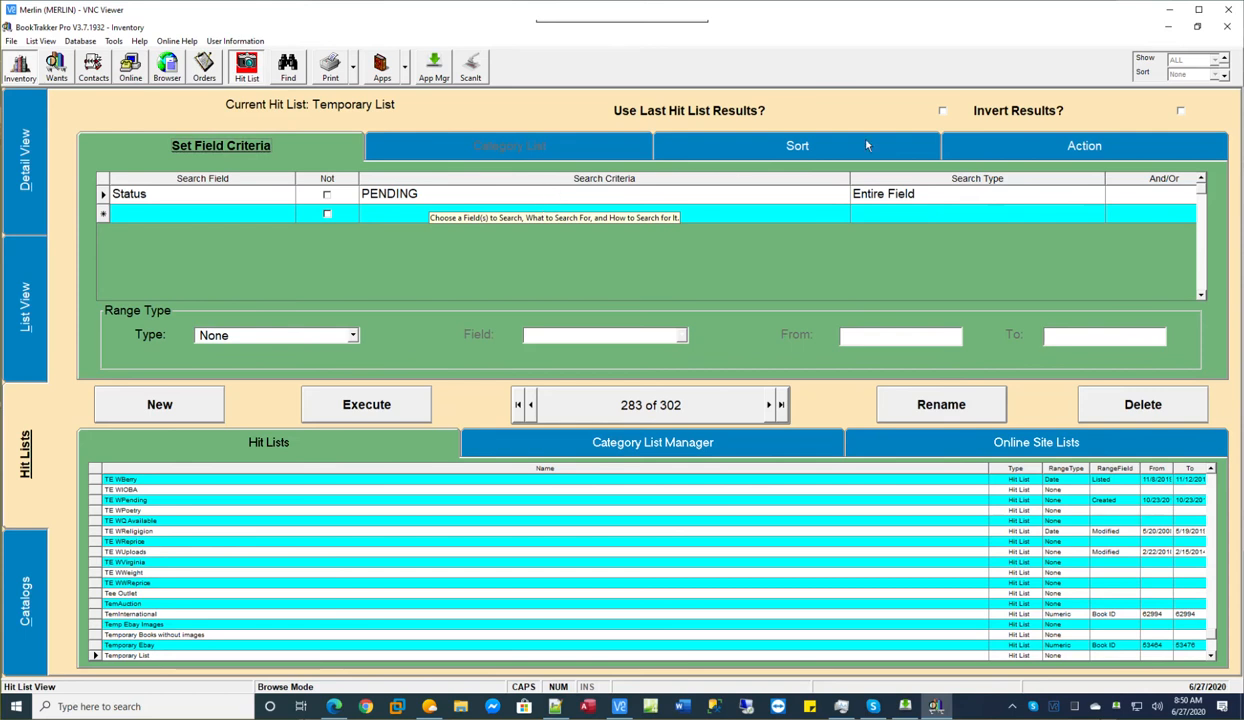
pyautogui.click(1002, 156)
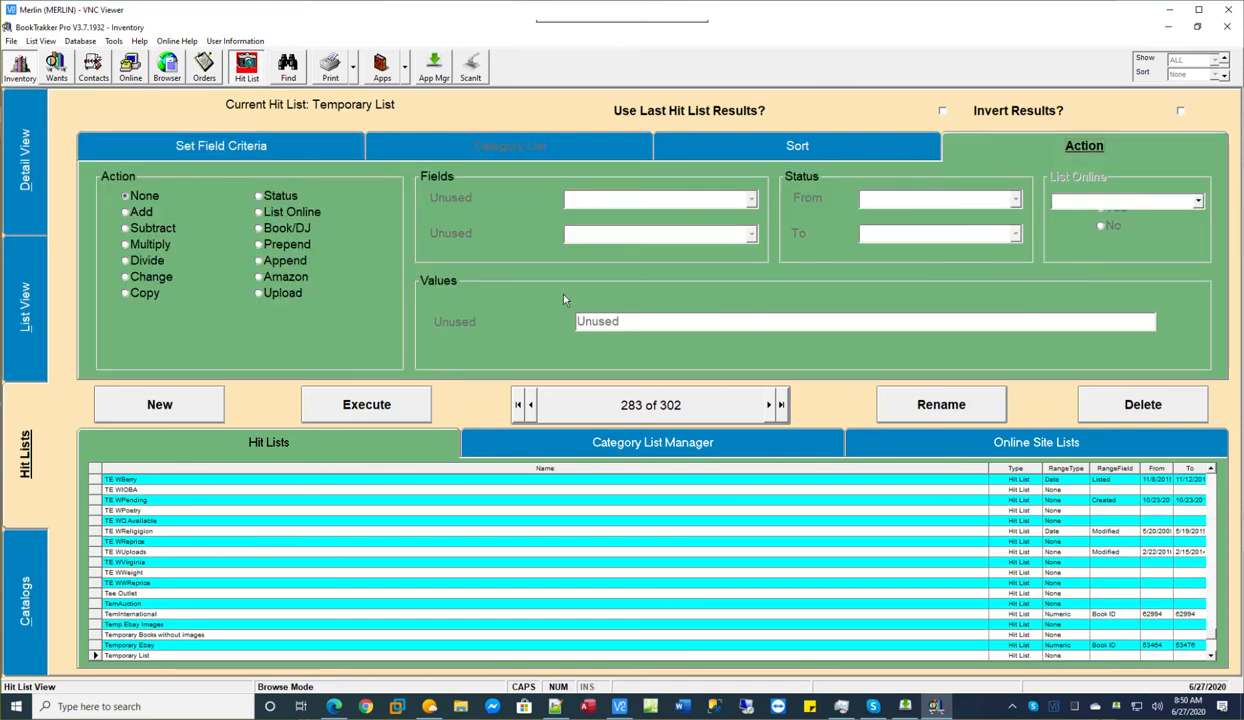
pyautogui.click(124, 212)
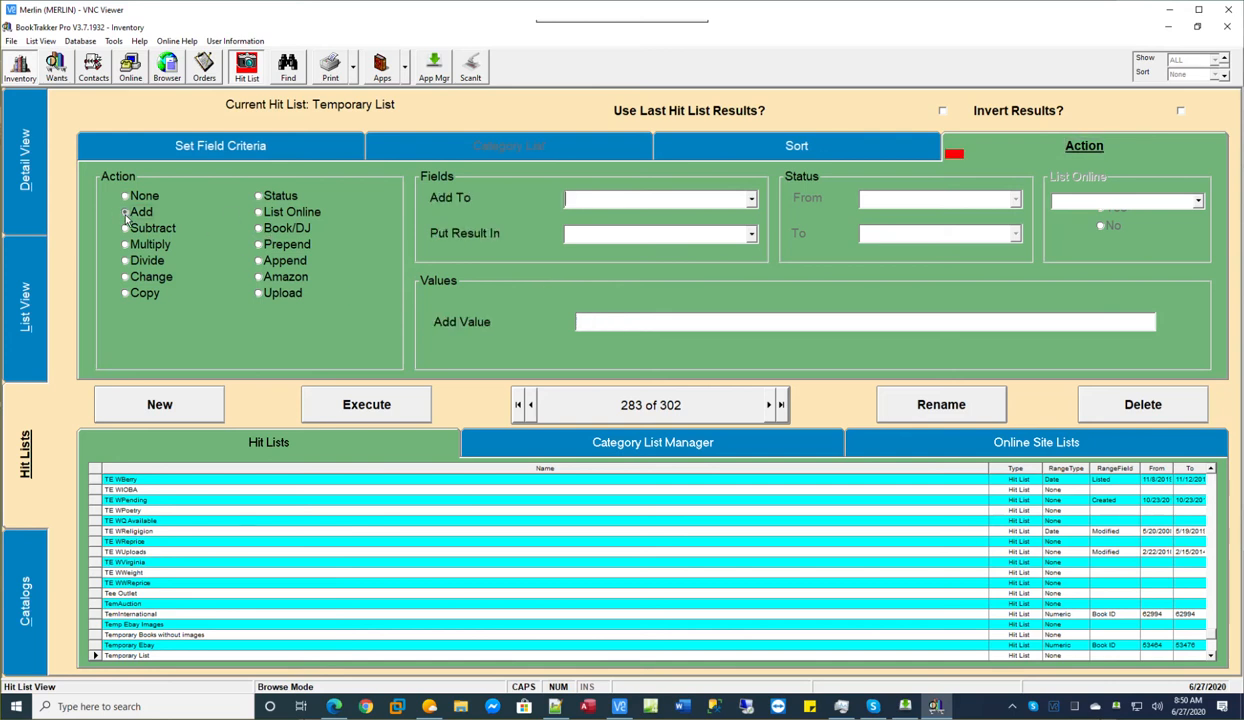
pyautogui.click(752, 200)
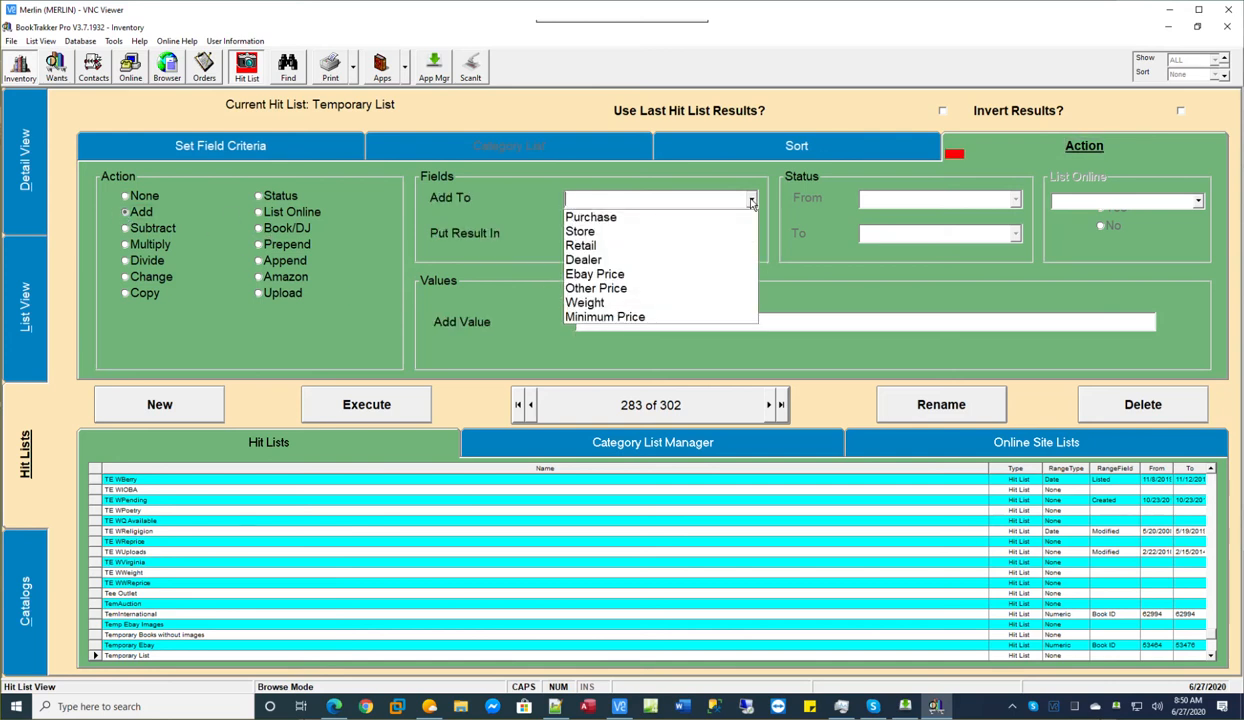
pyautogui.click(655, 231)
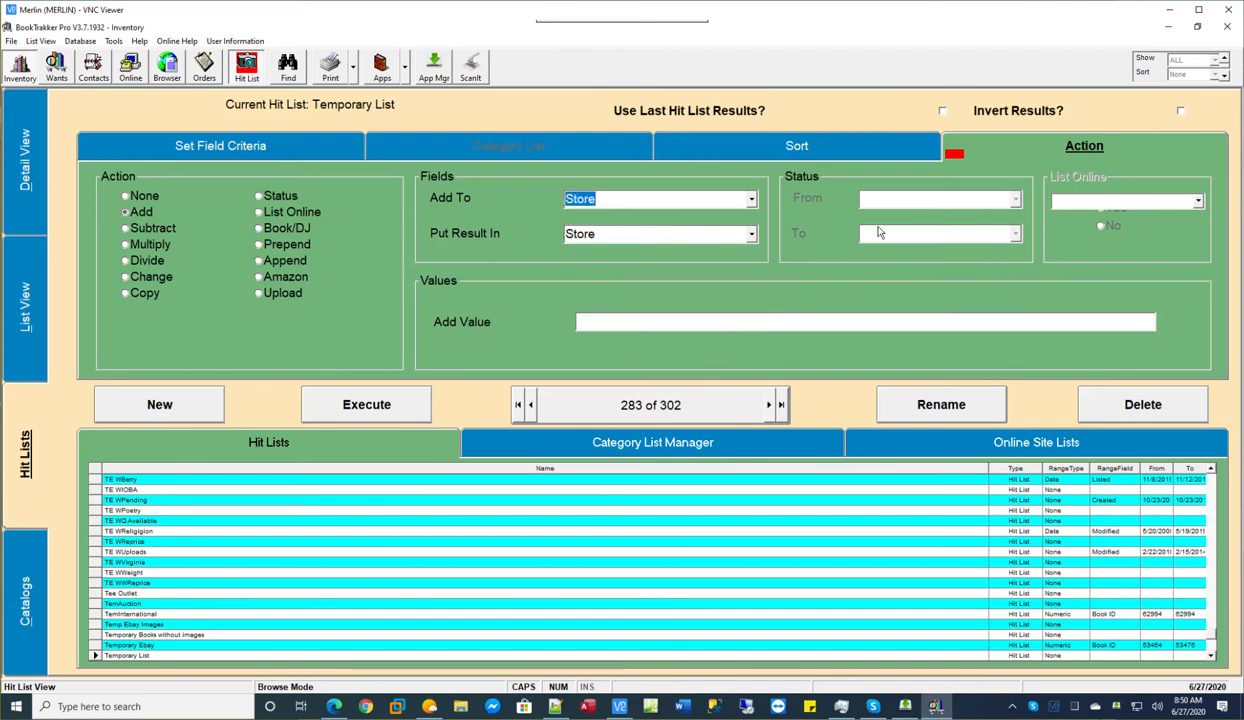
pyautogui.click(682, 319)
pyautogui.write('2')
pyautogui.press('capslock')
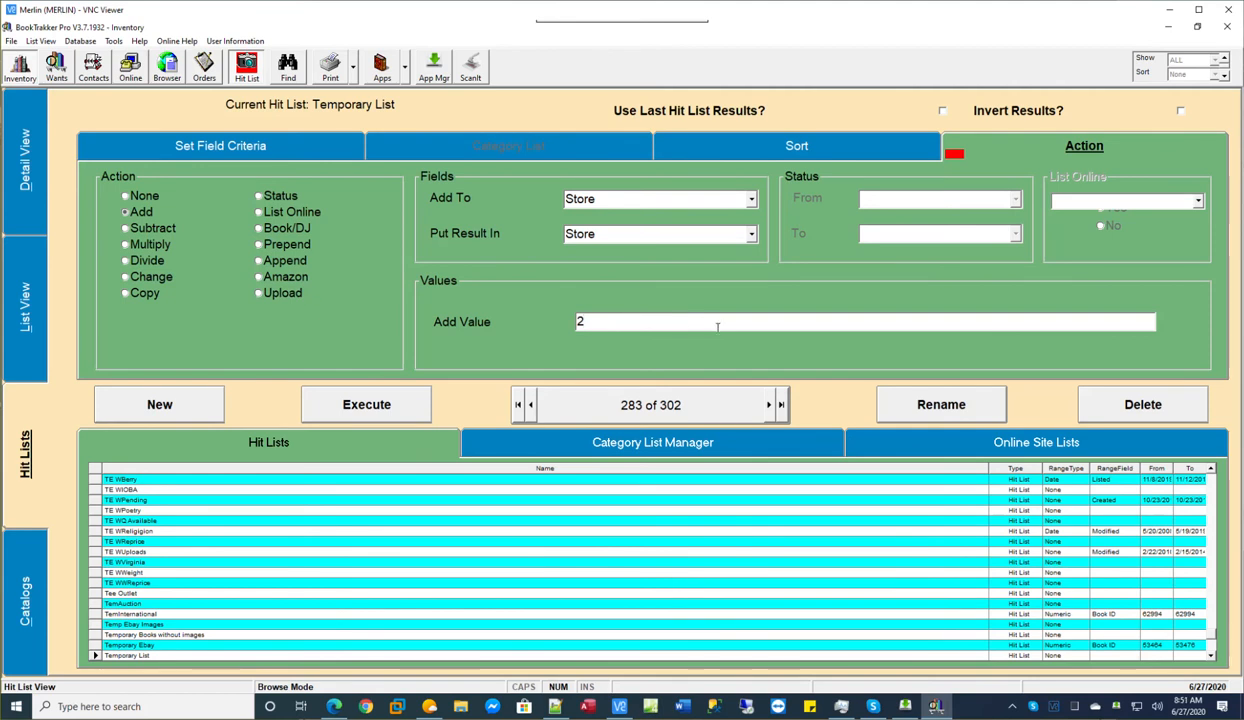
pyautogui.click(406, 402)
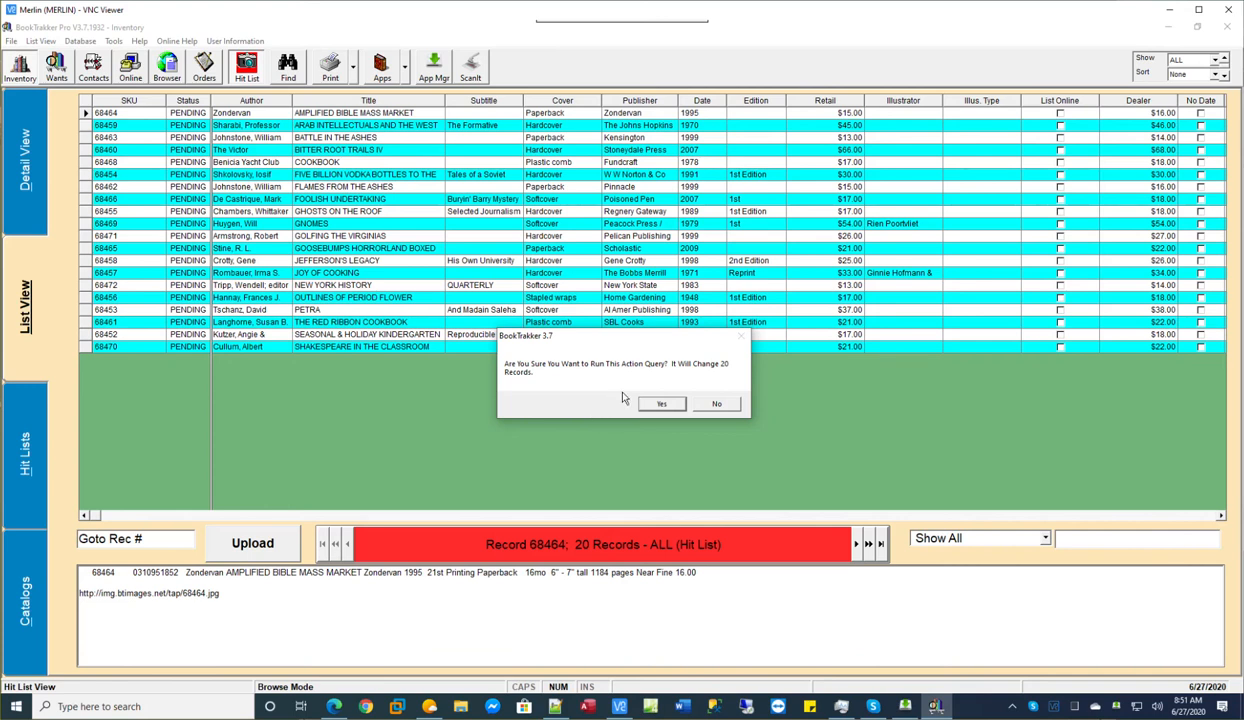
pyautogui.click(669, 406)
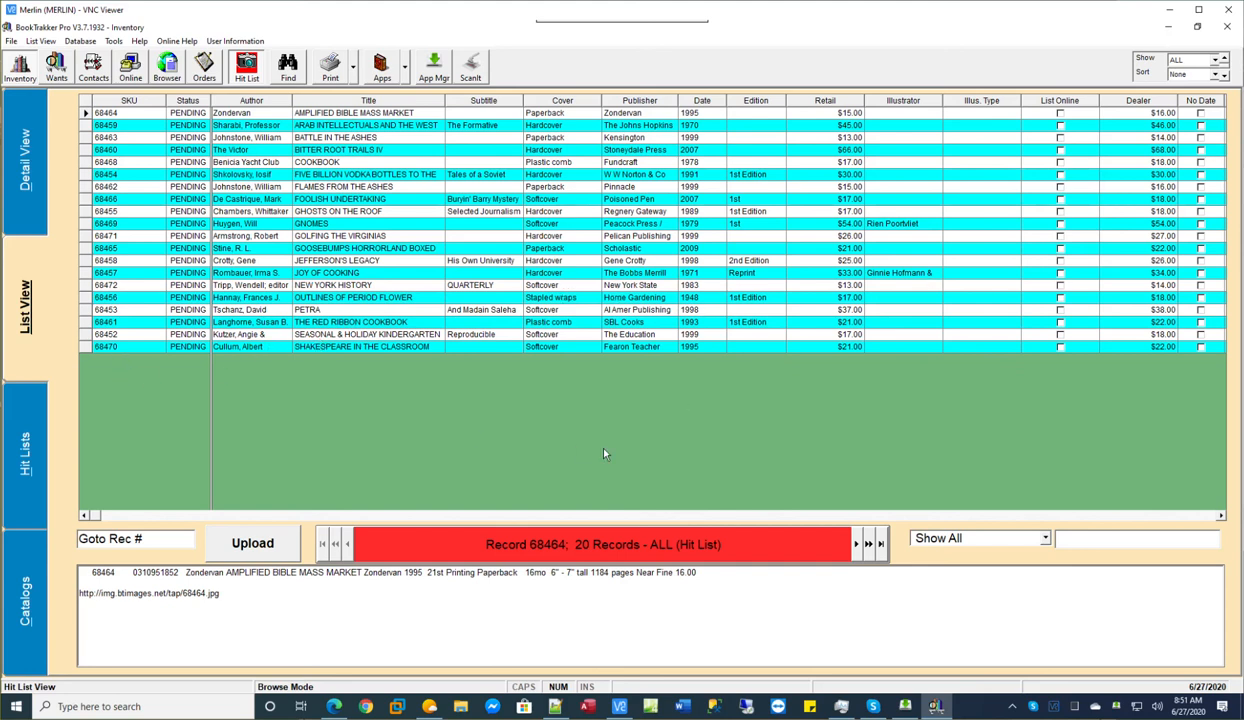
# Examine the Amazon and Append action options for the hit list
pyautogui.click(41, 452)
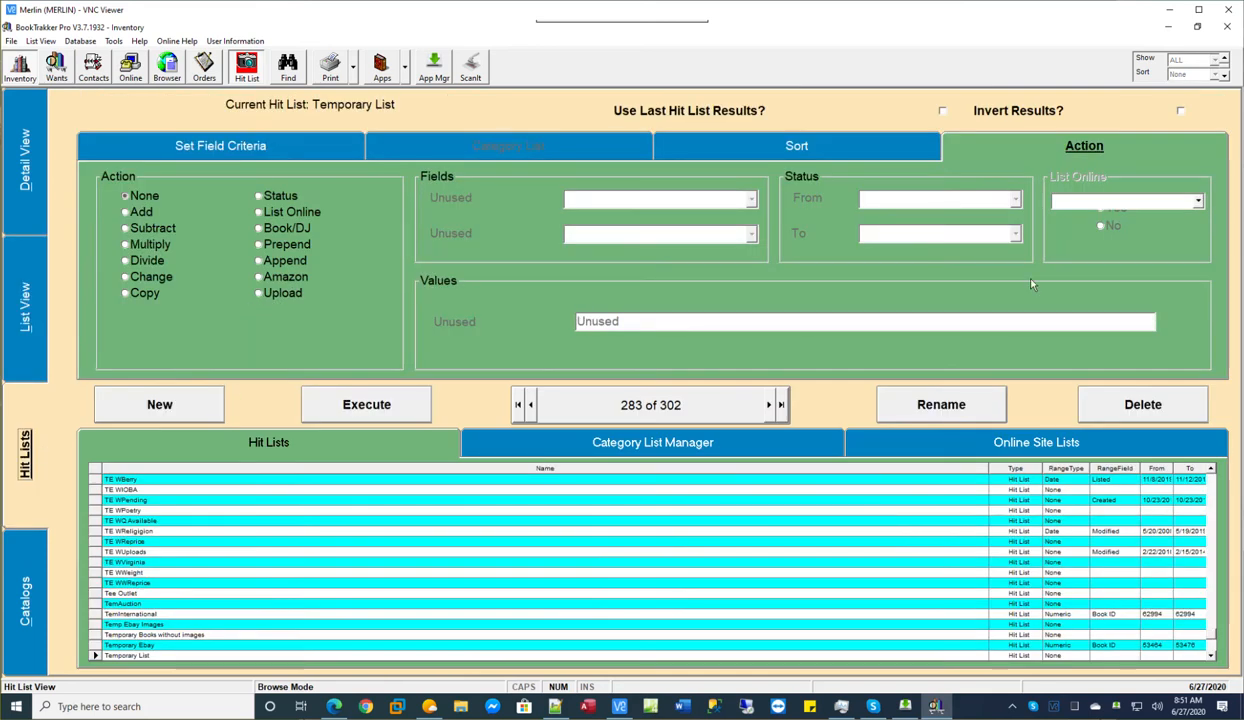
pyautogui.click(124, 197)
pyautogui.click(259, 276)
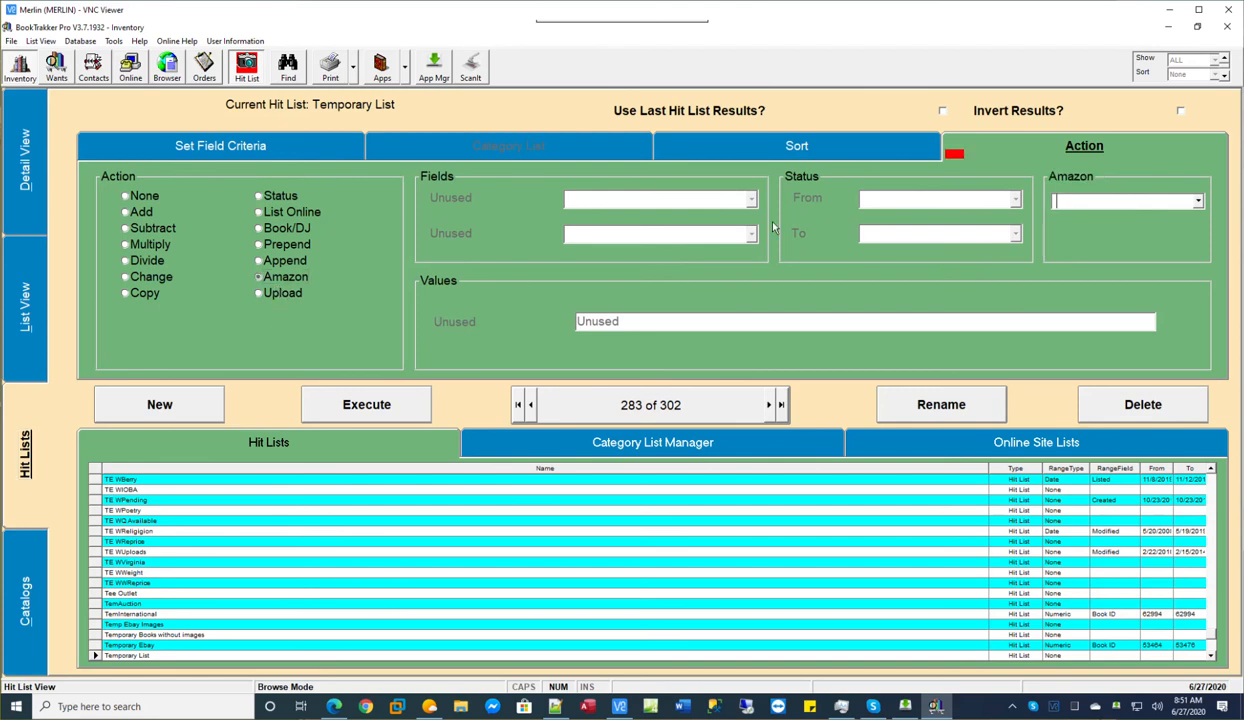
pyautogui.click(1199, 203)
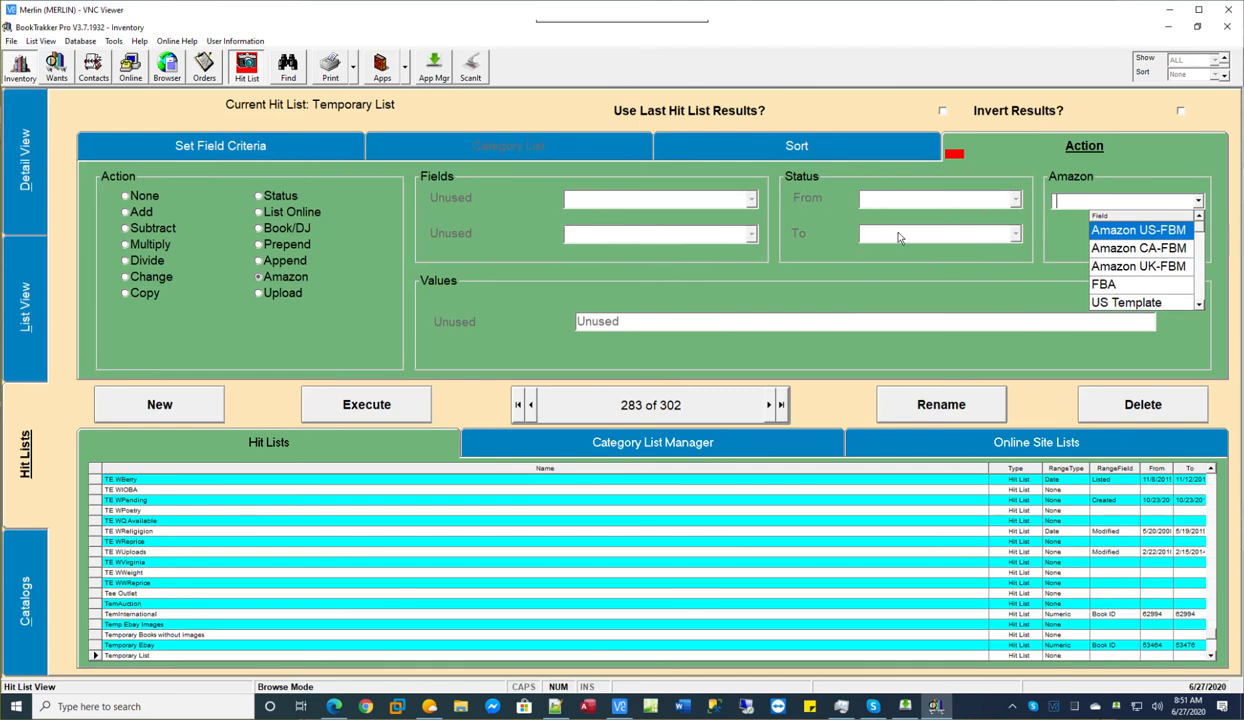
pyautogui.click(262, 261)
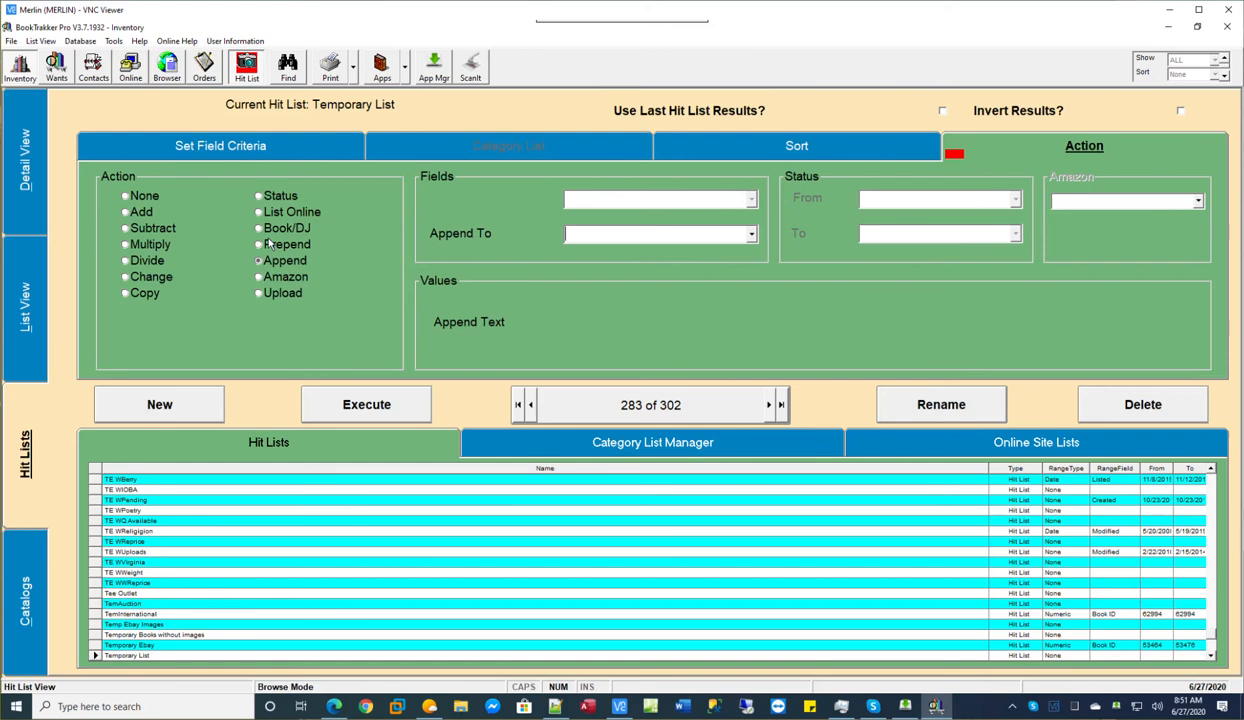
# Create Temporary List anew as a category list with uploading enabled and add record ID 1254 to it
pyautogui.click(200, 405)
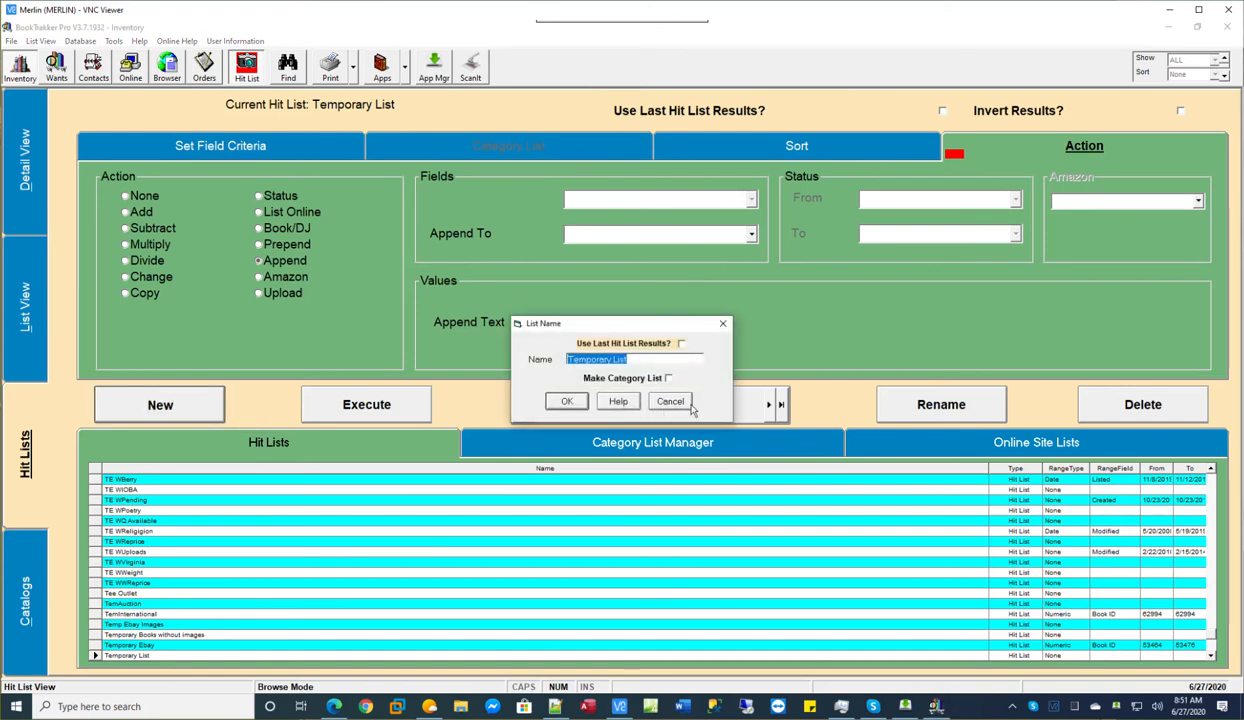
pyautogui.click(667, 378)
pyautogui.click(566, 401)
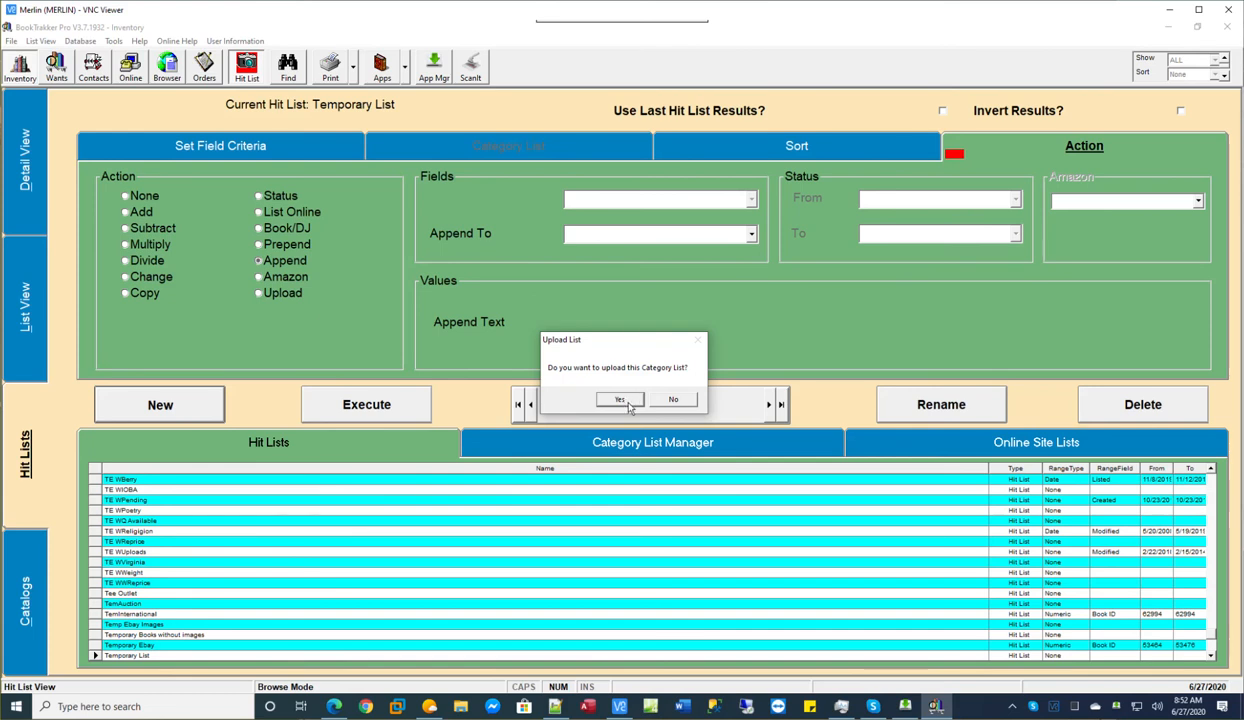
pyautogui.click(621, 400)
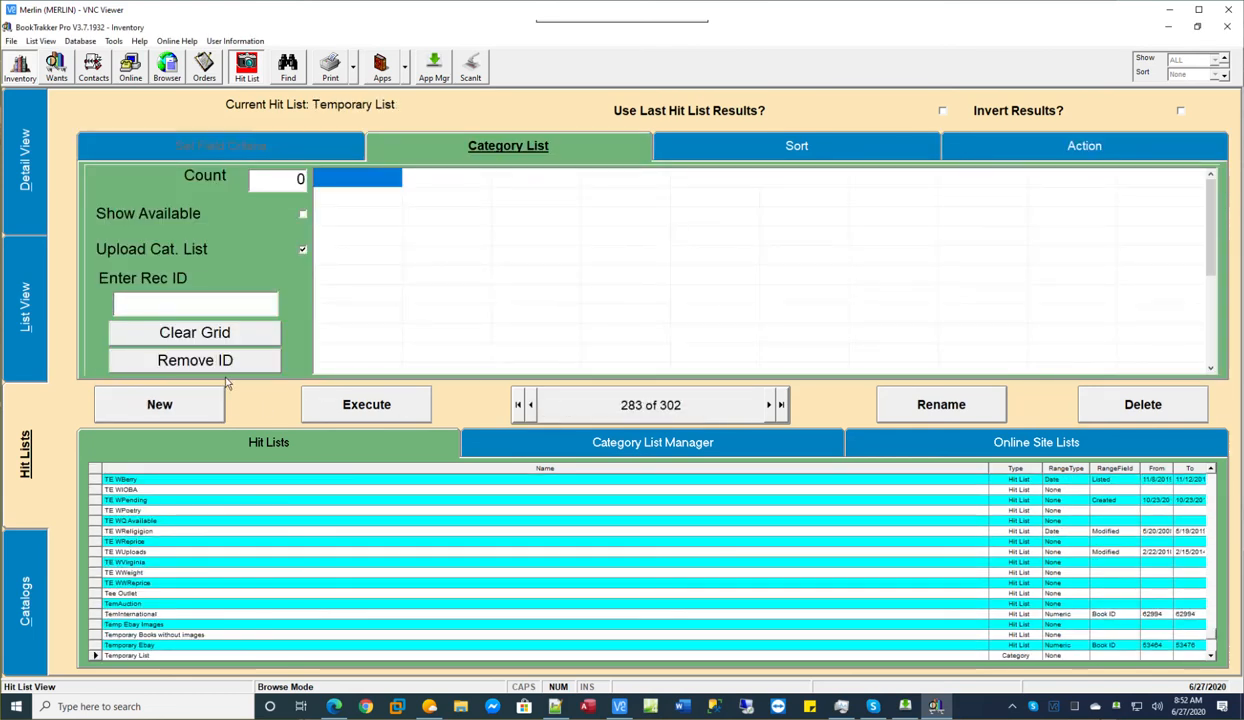
pyautogui.write('1254')
pyautogui.press('Return')
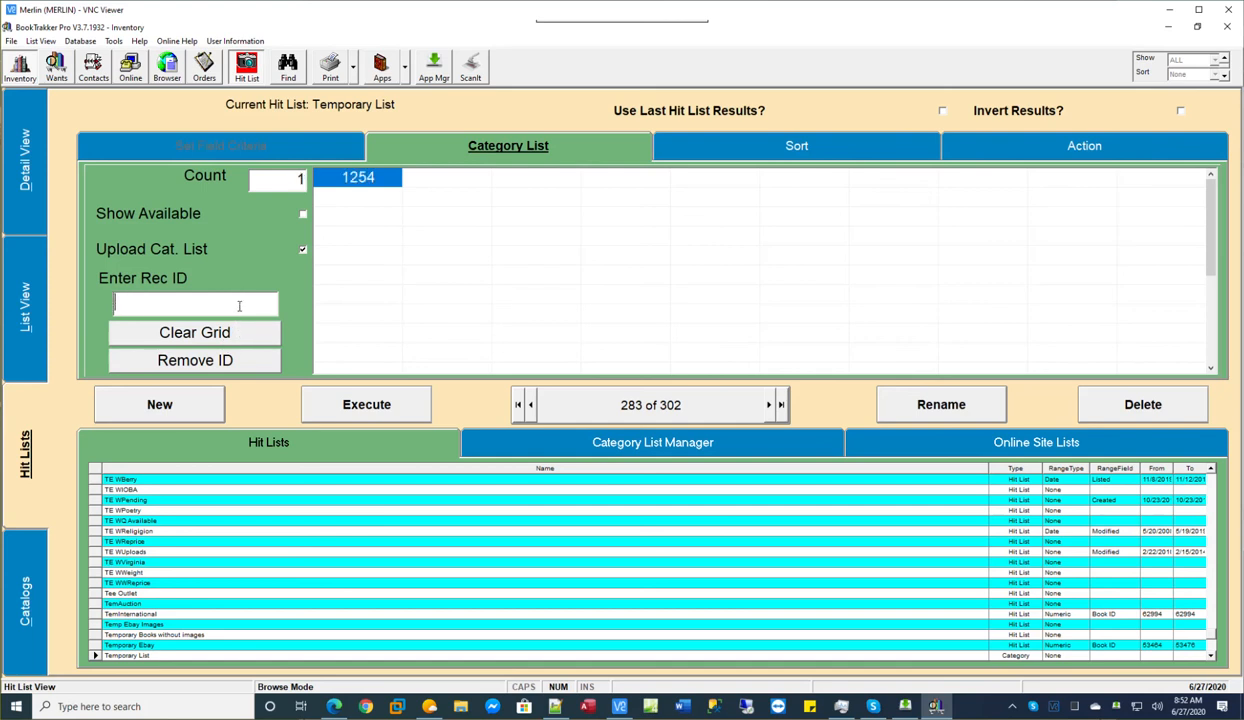
# Add record ID 1458 to the category list and run the list
pyautogui.write('1458')
pyautogui.press('Return')
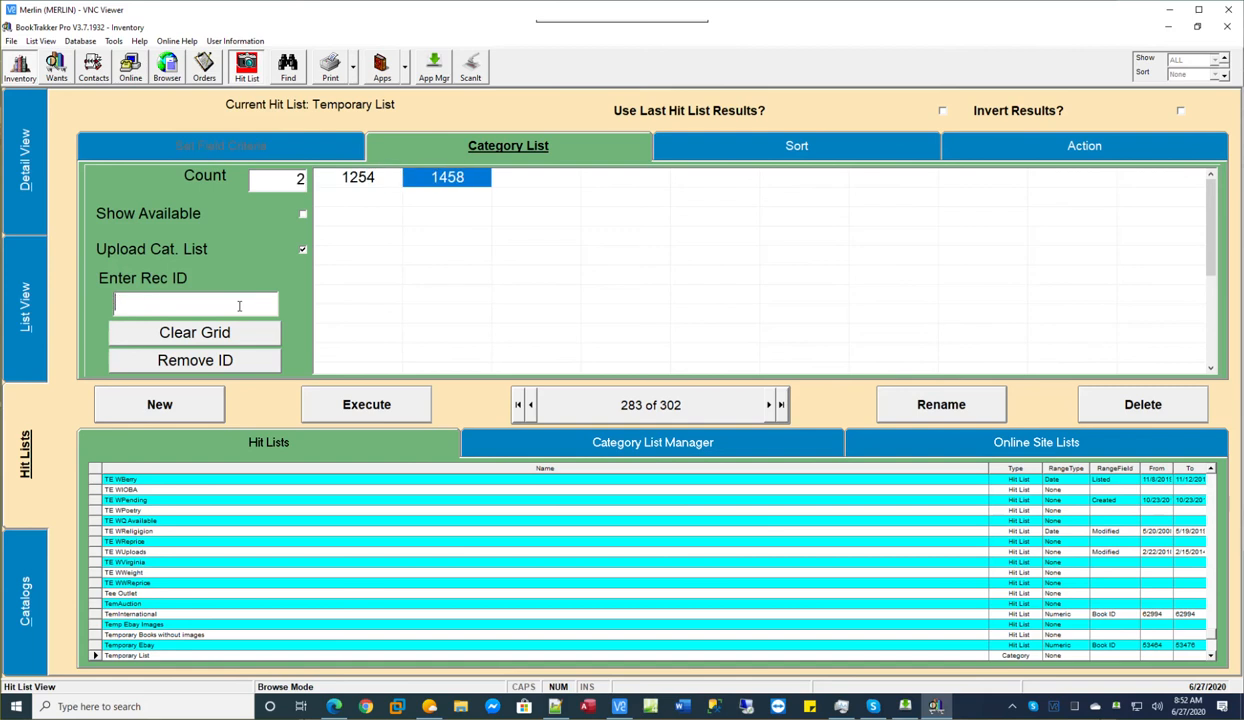
pyautogui.click(318, 406)
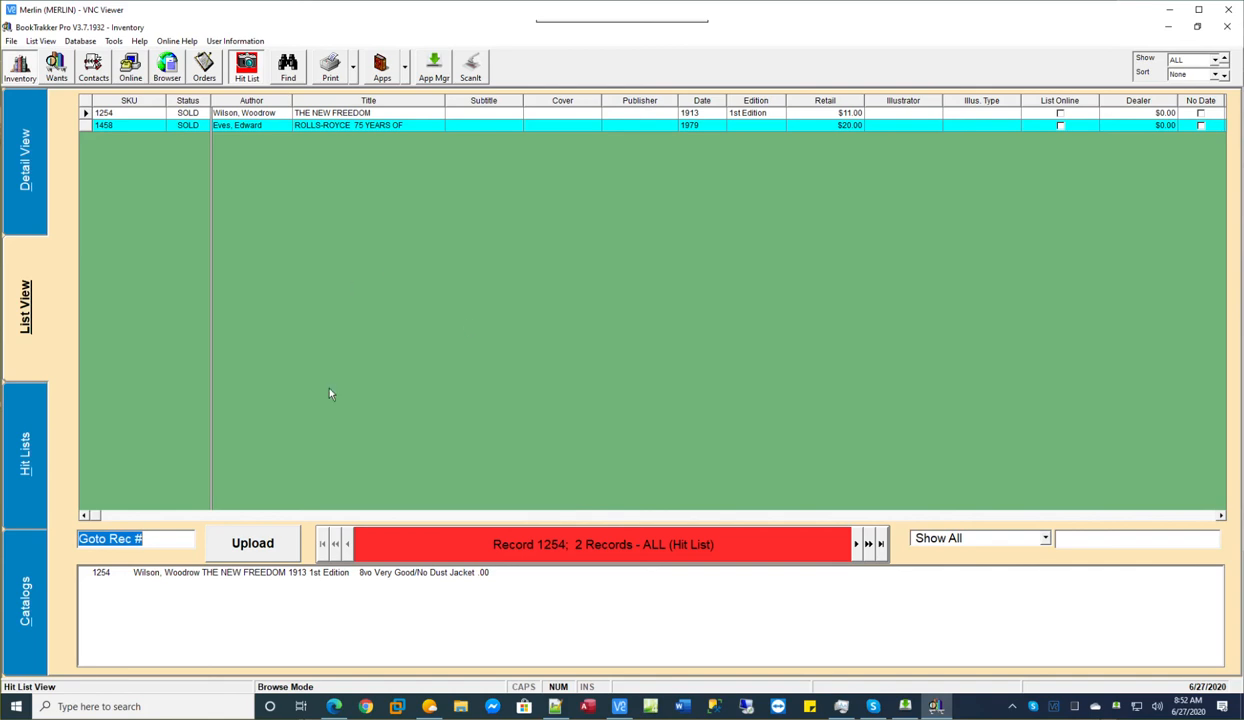
# Create a regular hit list named New Catalog List
pyautogui.click(25, 452)
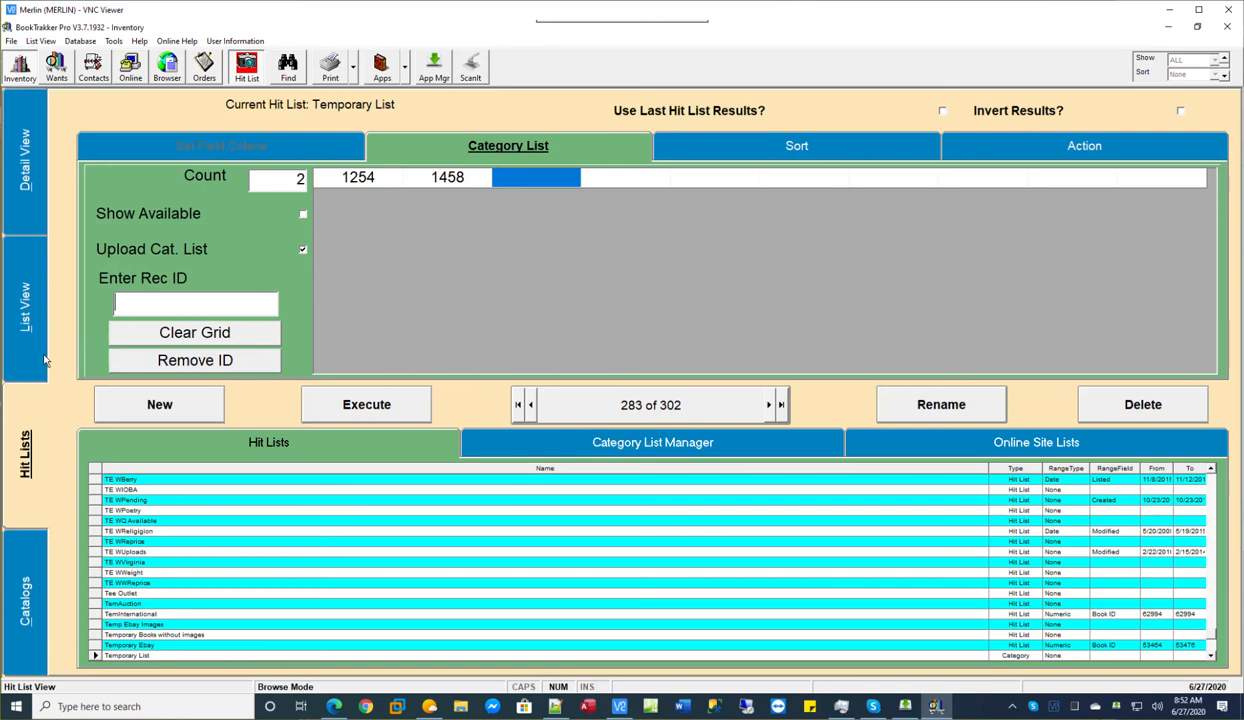
pyautogui.click(190, 406)
pyautogui.write('New Catalog')
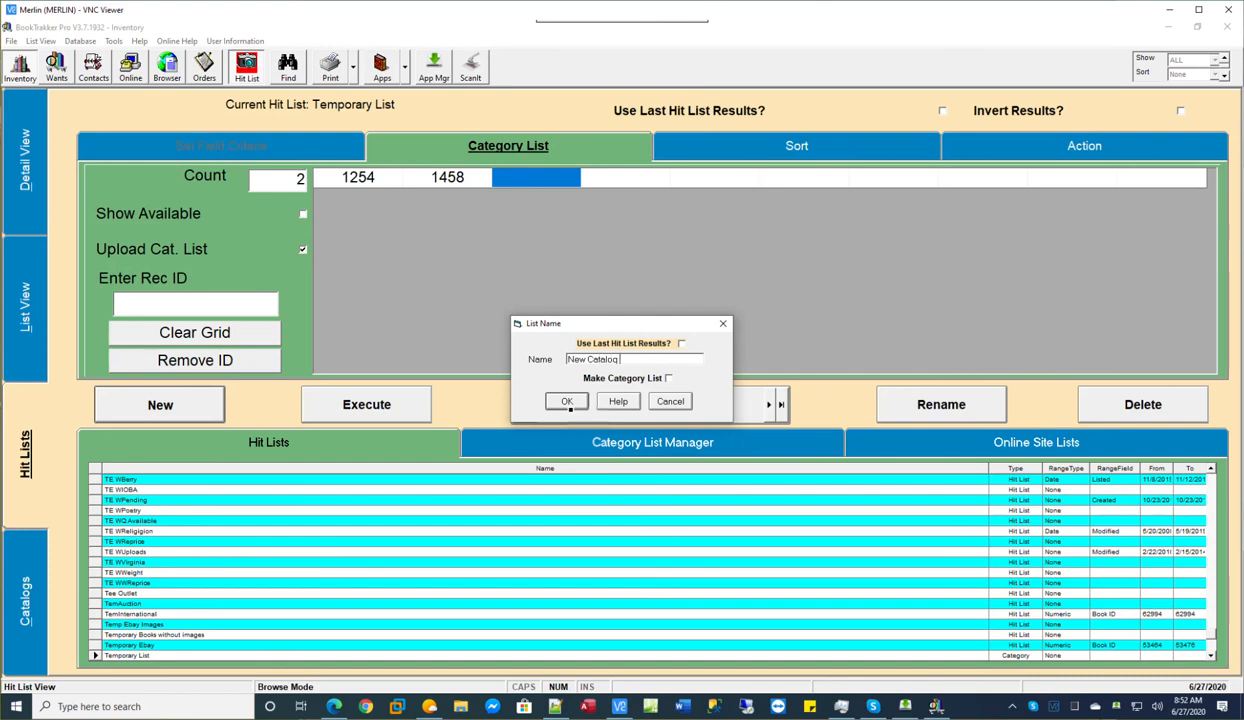
pyautogui.write(' List')
pyautogui.click(569, 402)
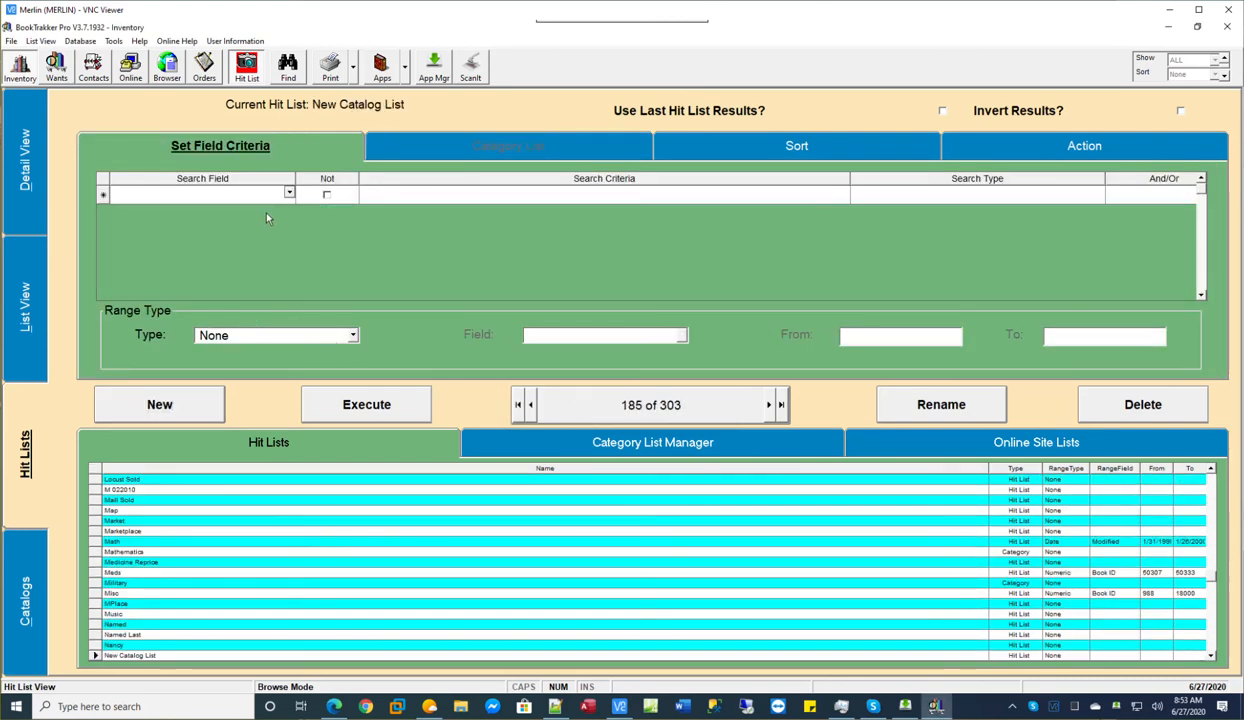
# Set New Catalog List's criteria to Status AVAILABLE and Title containing Dog in any part of the field, and run it
pyautogui.click(288, 192)
pyautogui.click(241, 209)
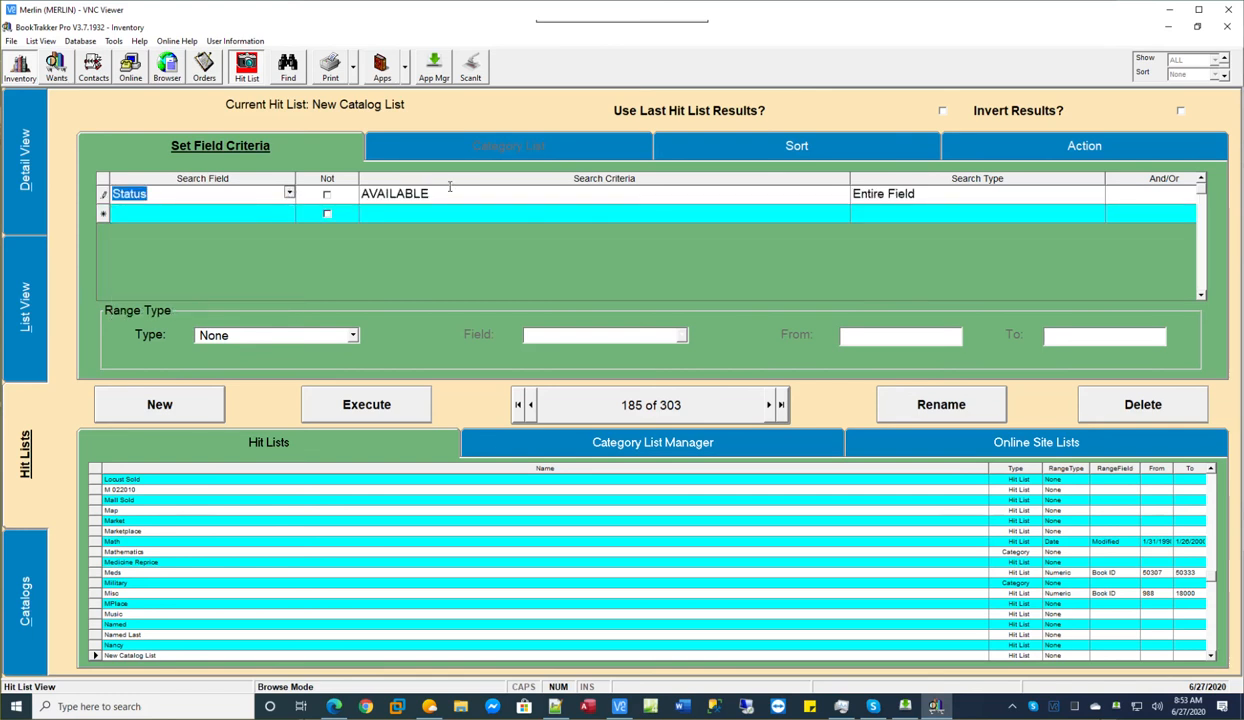
pyautogui.click(240, 213)
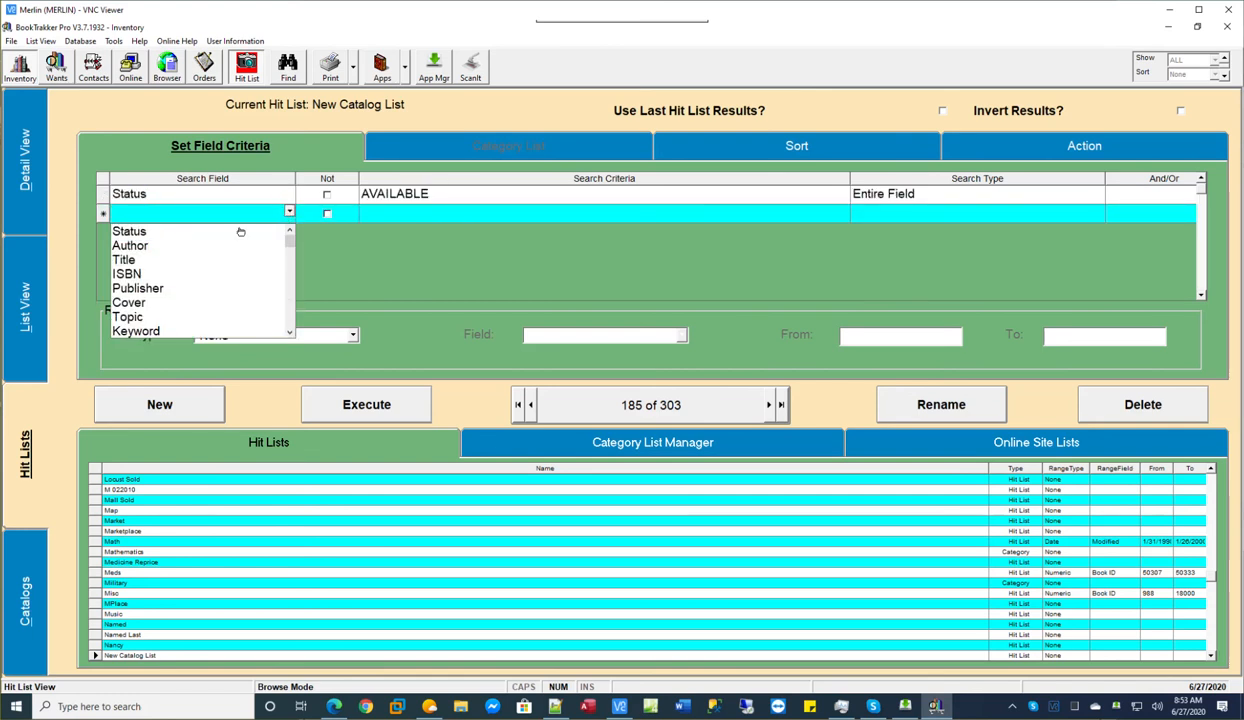
pyautogui.click(186, 259)
pyautogui.click(447, 215)
pyautogui.write('Dog')
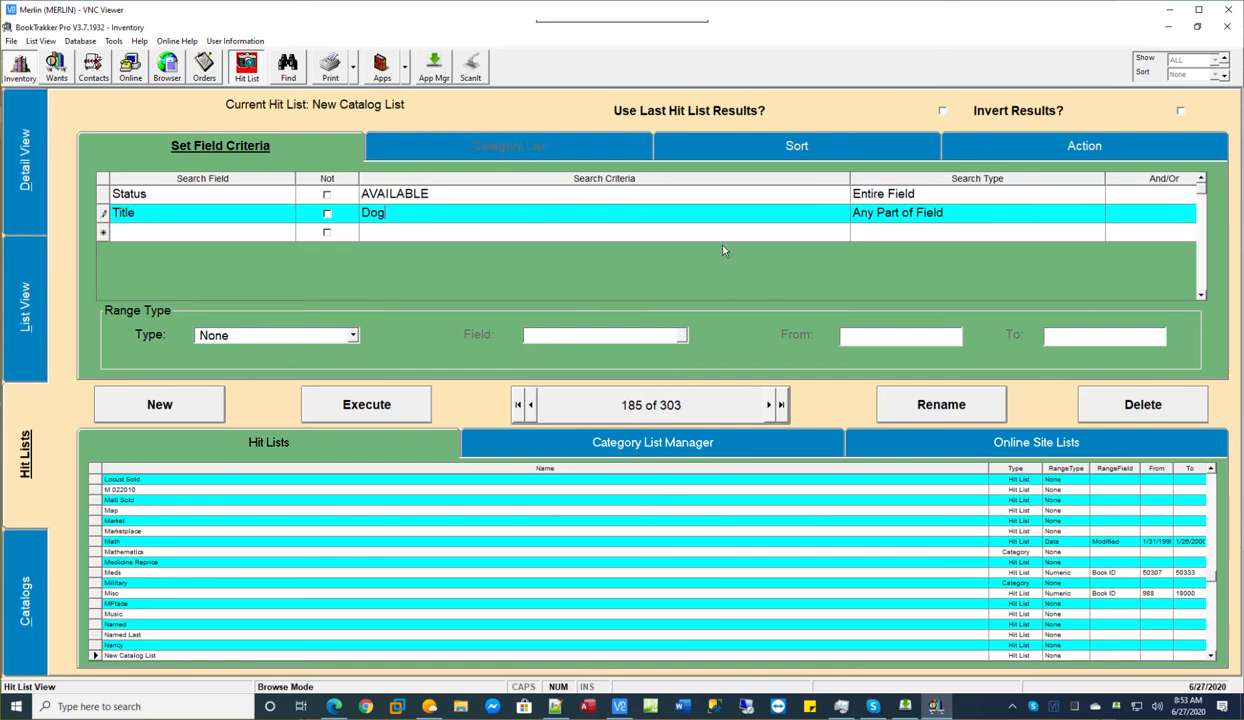
pyautogui.click(367, 404)
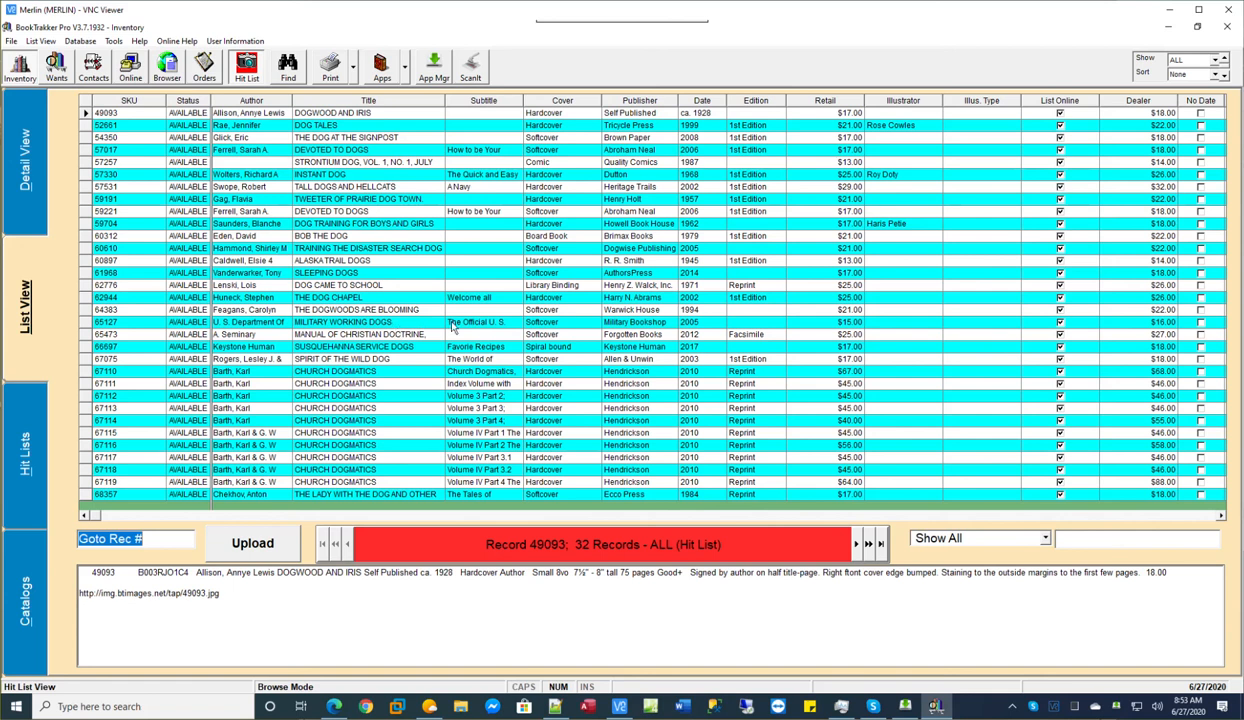
# Look through the hit lists offered as the list to use in the catalog format design
pyautogui.click(28, 609)
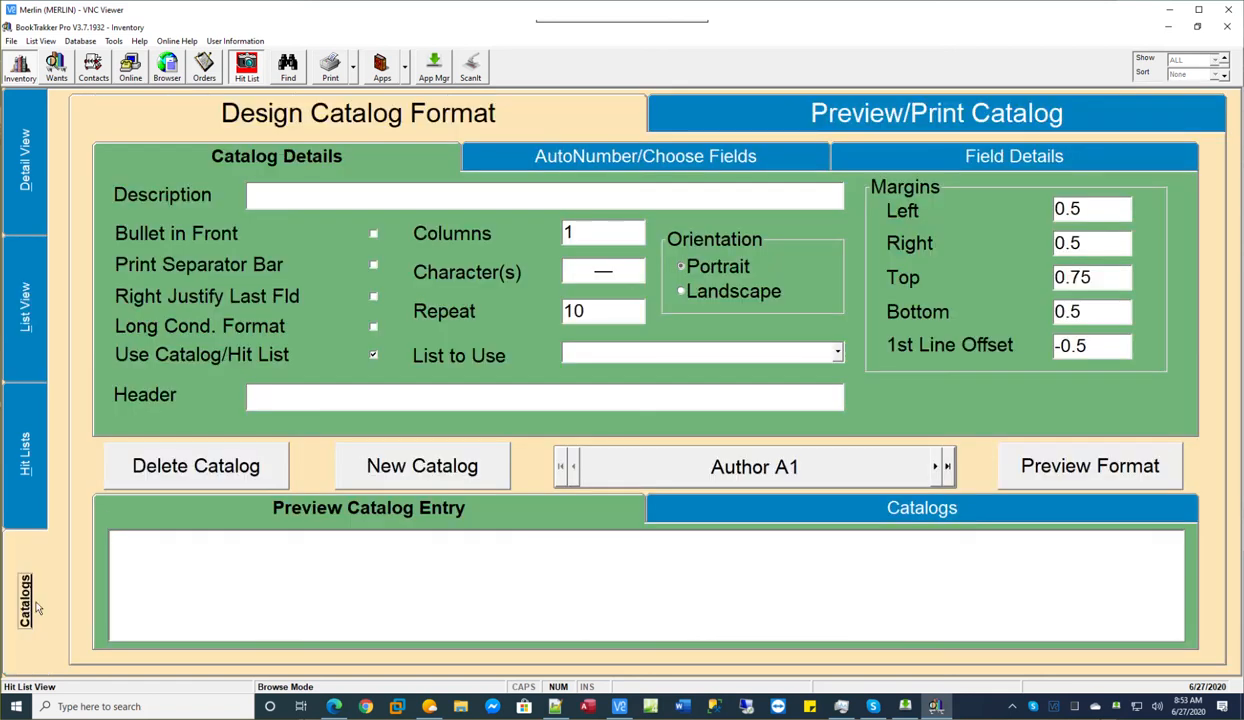
pyautogui.click(838, 352)
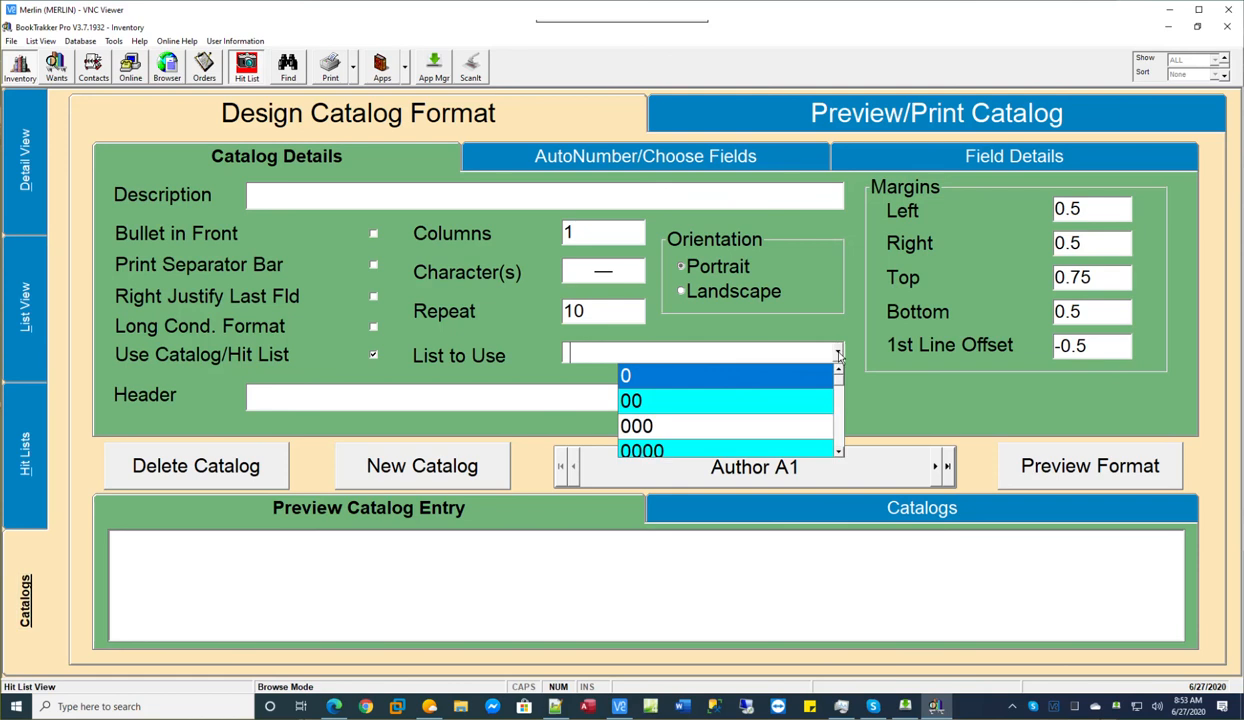
pyautogui.scroll(-3, 840, 395)
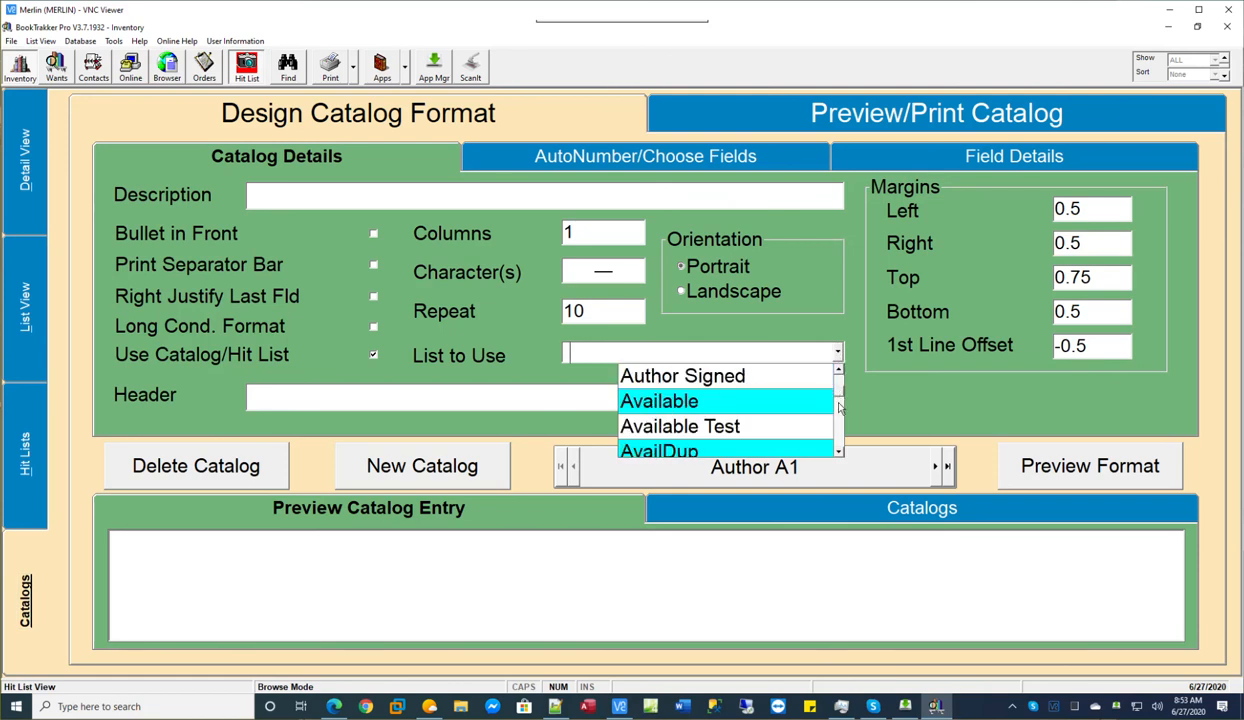
pyautogui.scroll(-6, 840, 443)
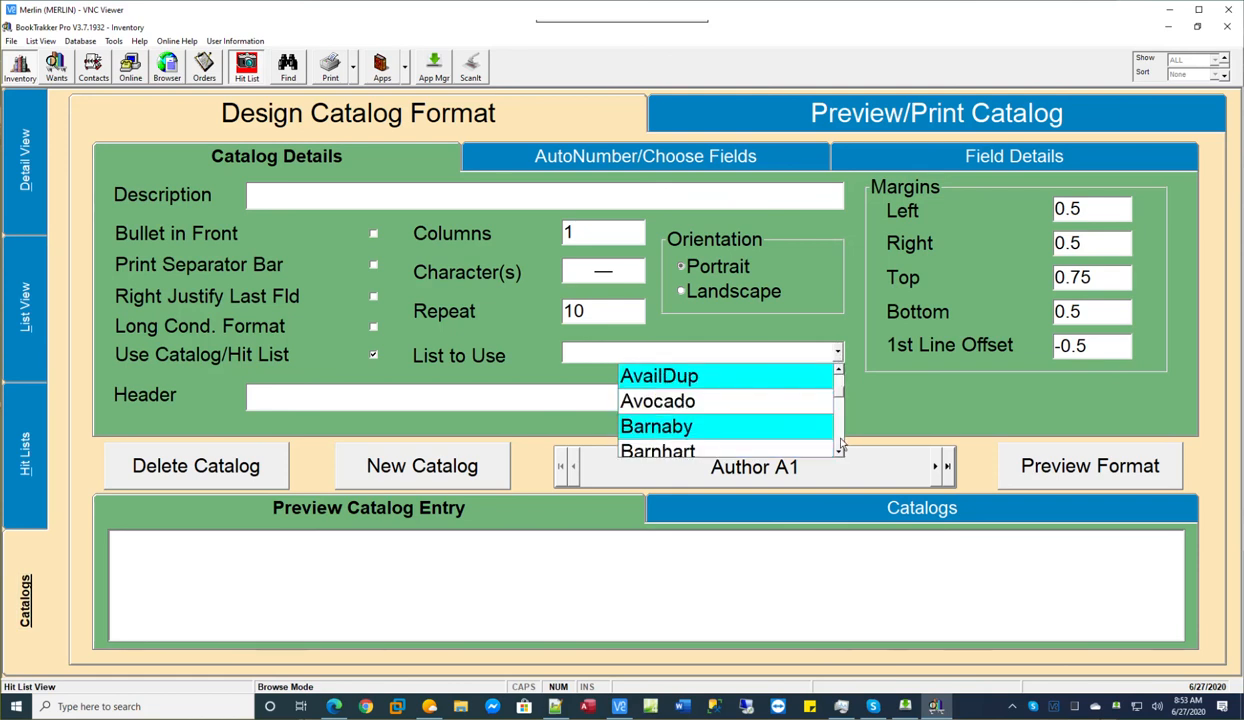
pyautogui.scroll(-8, 840, 443)
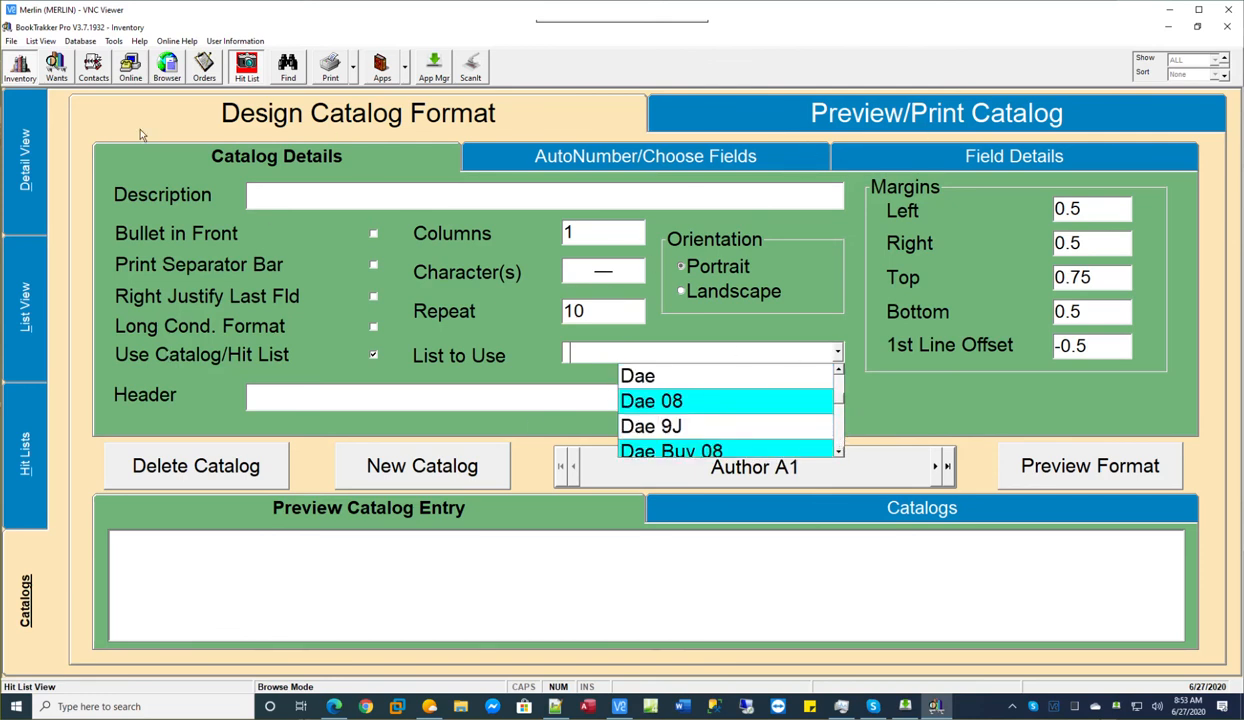
# Review the And/Or setting of New Catalog List's Status criterion and show the current record in detail view
pyautogui.click(27, 441)
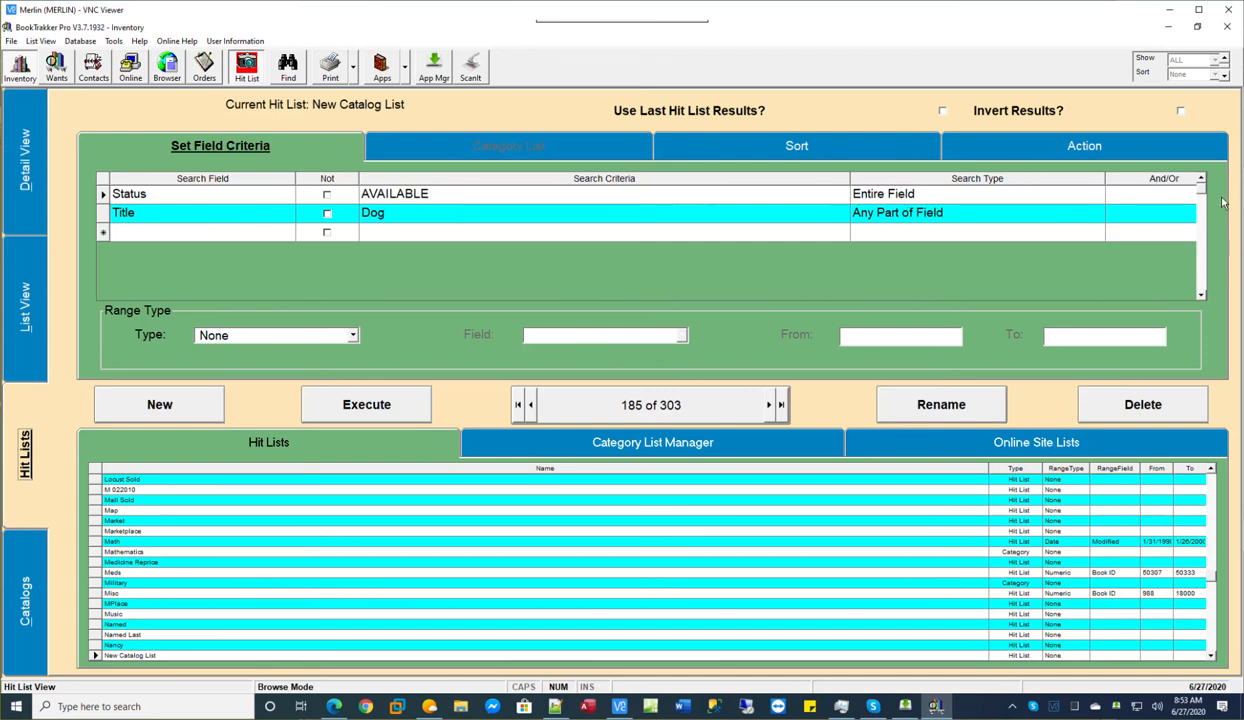
pyautogui.click(1179, 196)
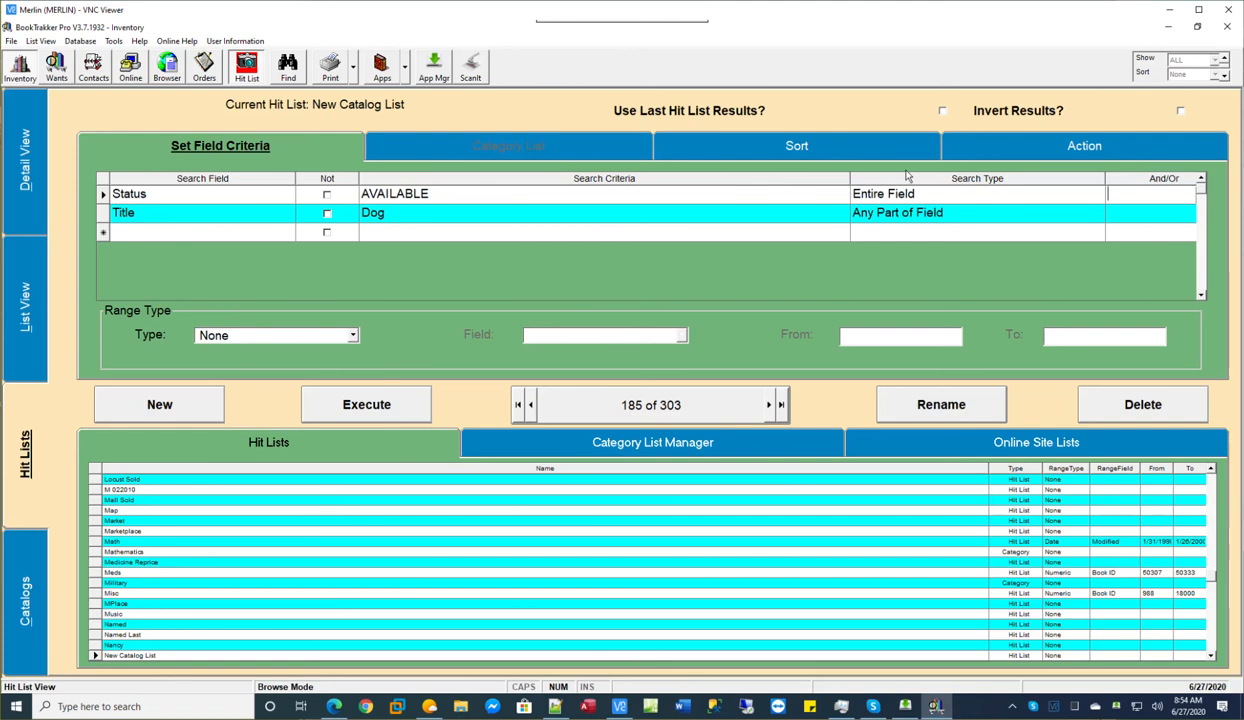
pyautogui.click(28, 170)
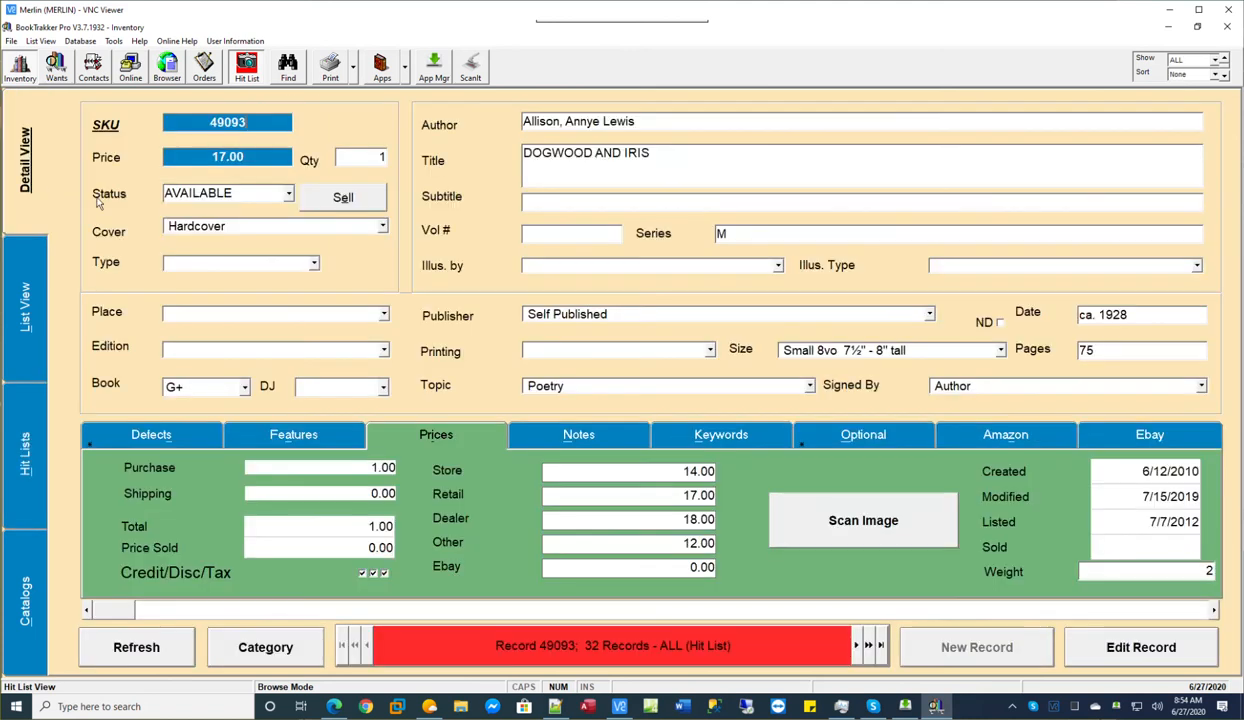